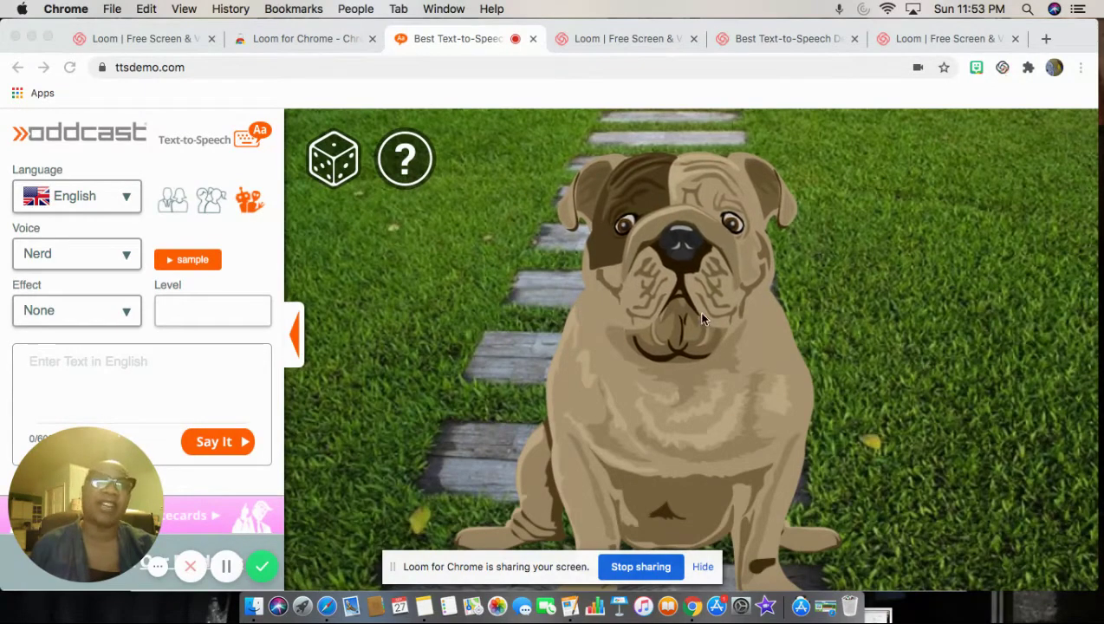
Step: Enter 'Hello Students, how are you?' as the message to be spoken
left_click(75, 363)
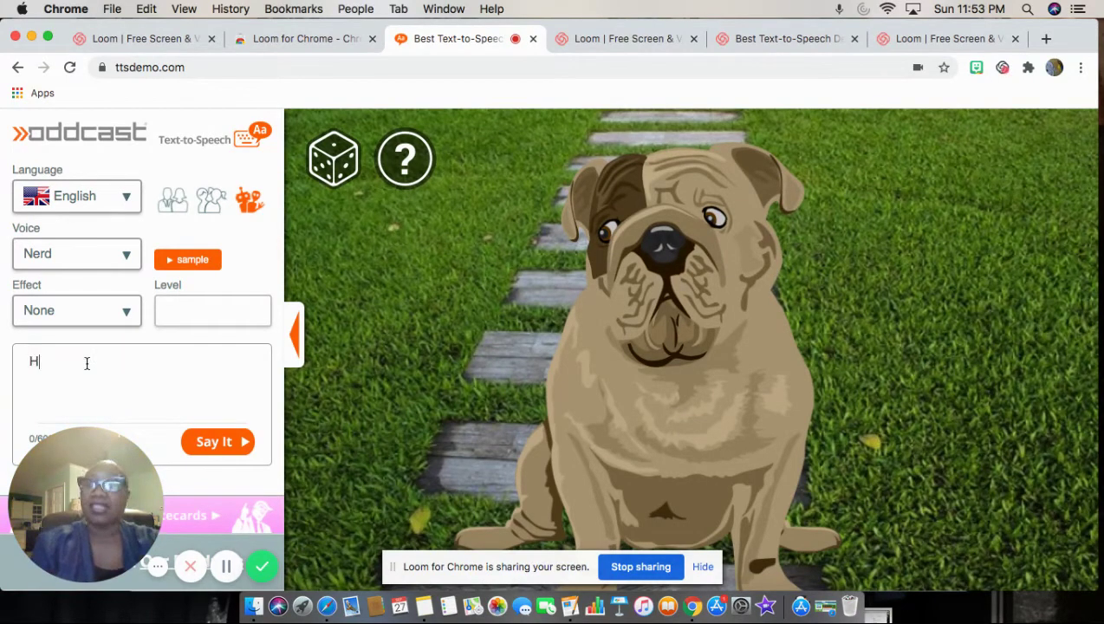
type("Hello S")
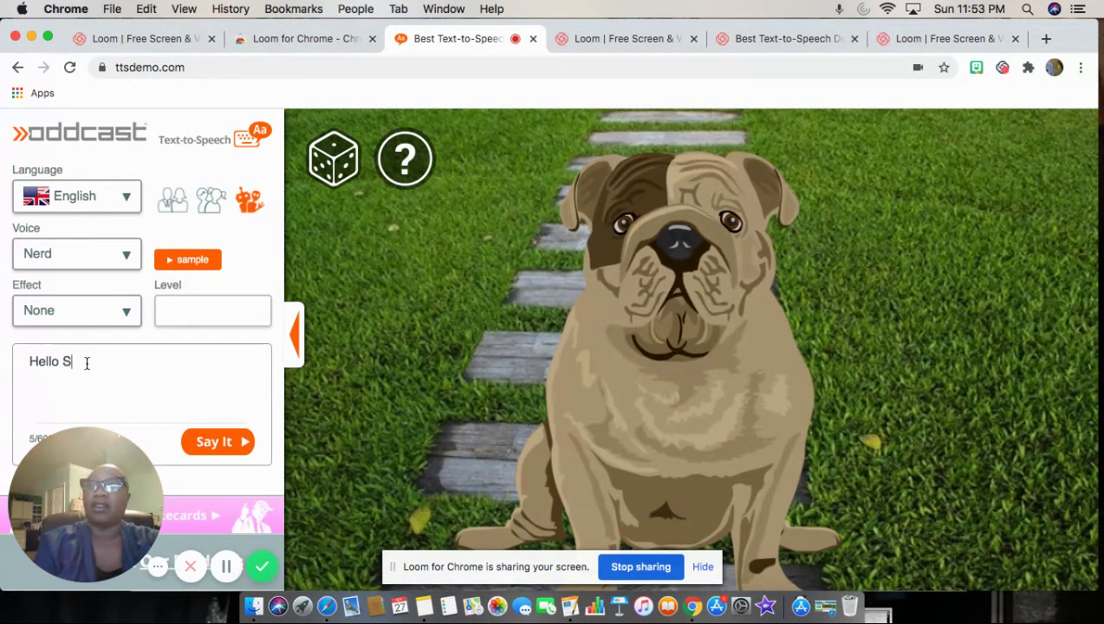
type("tudent")
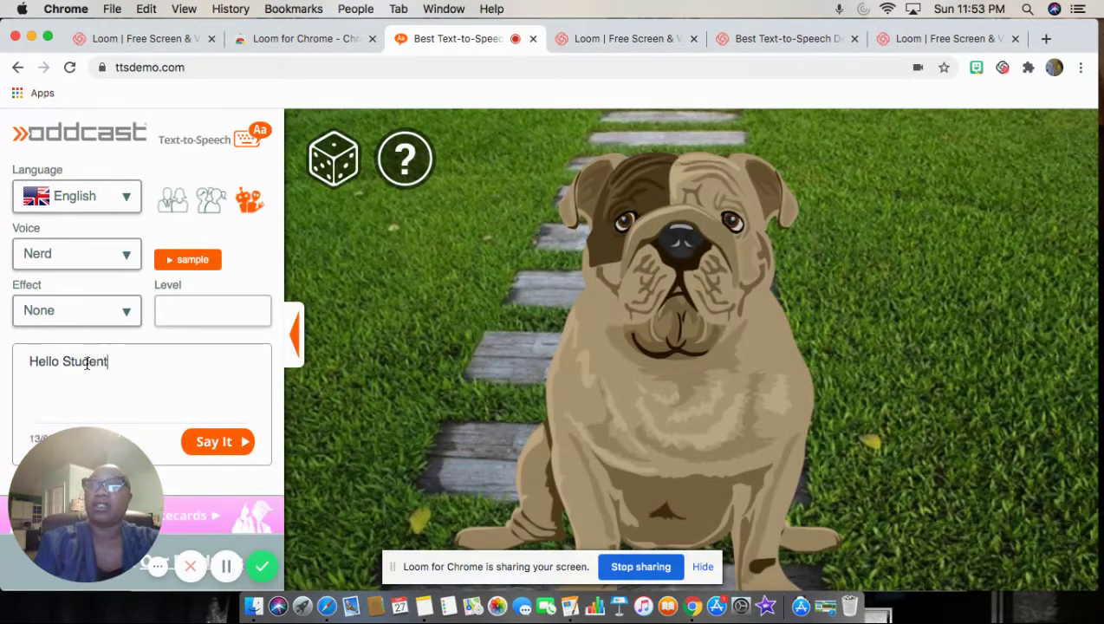
type("s")
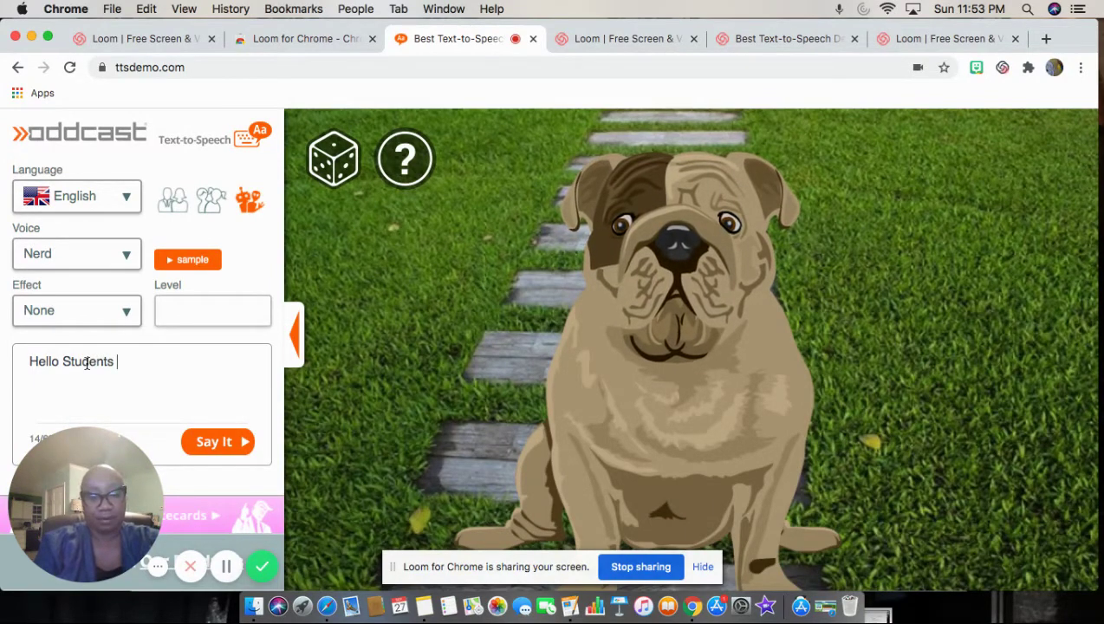
type(", h")
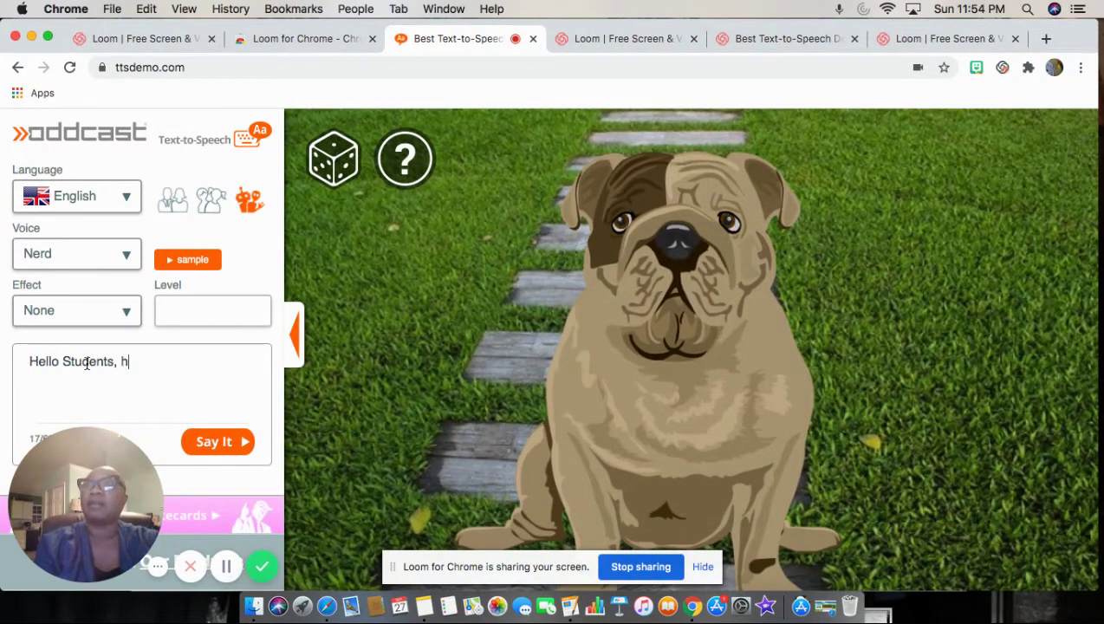
type("ow are ")
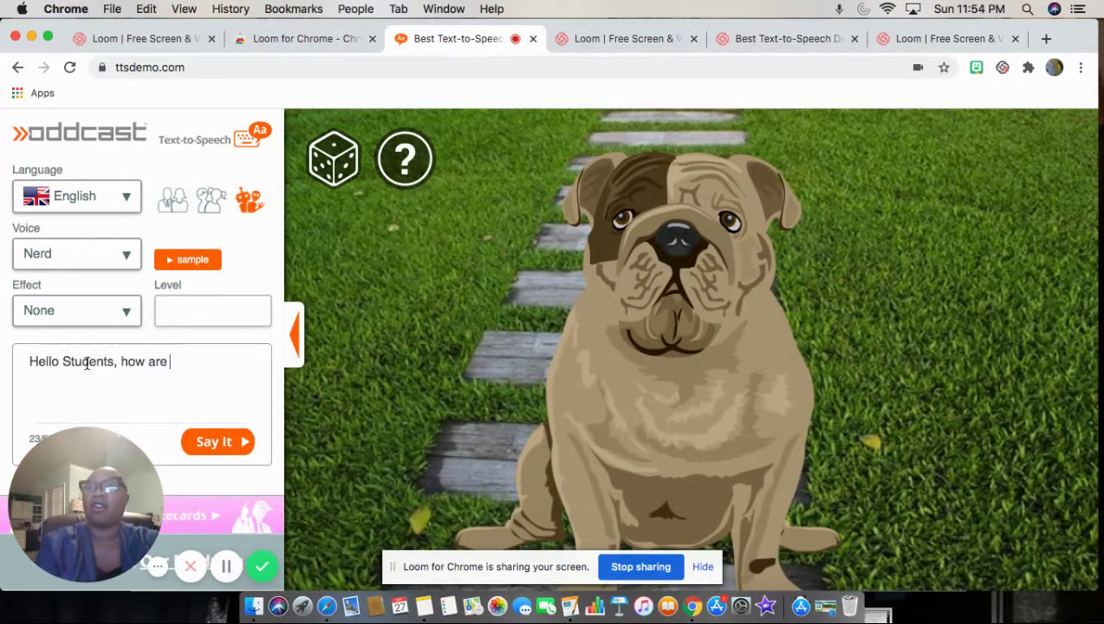
type("you")
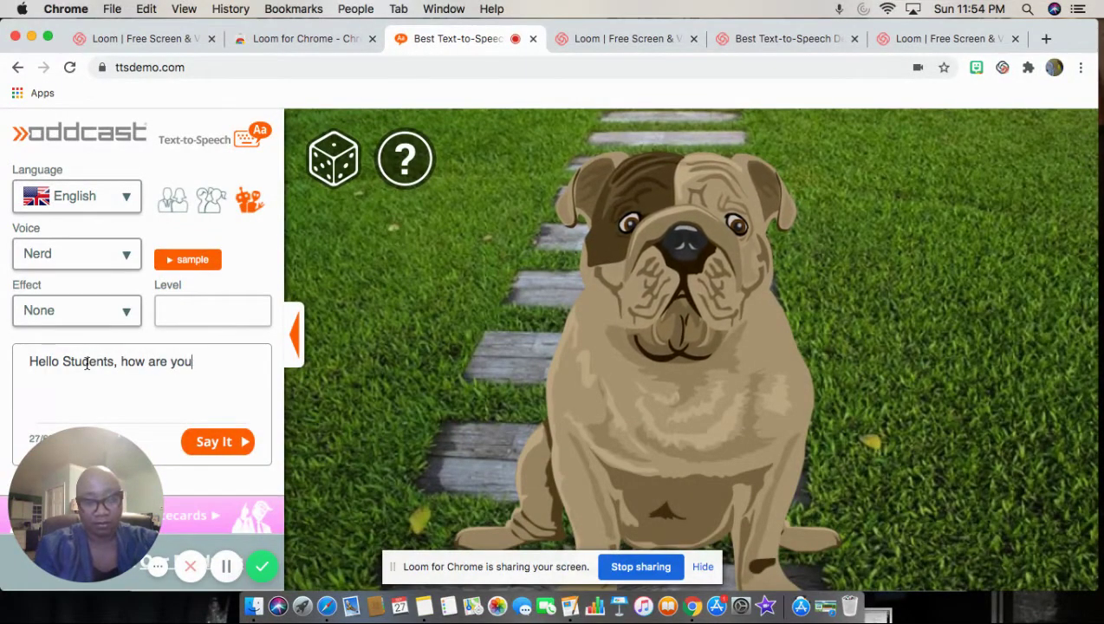
type("?")
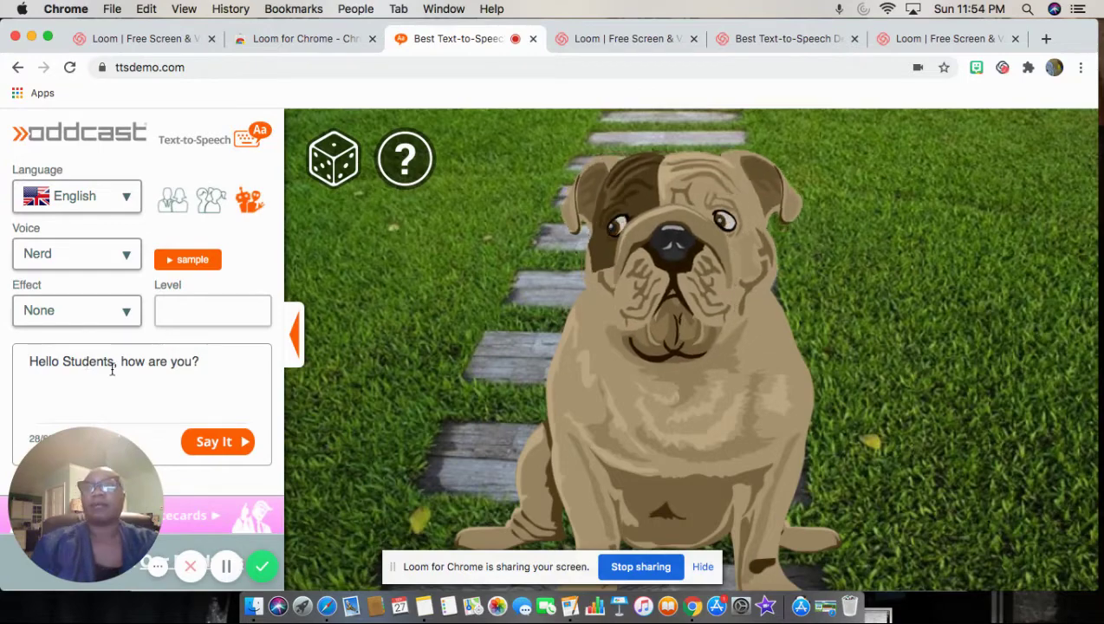
Step: Have the bulldog speak the greeting in the Nerd voice, then show the voice choices
left_click(232, 442)
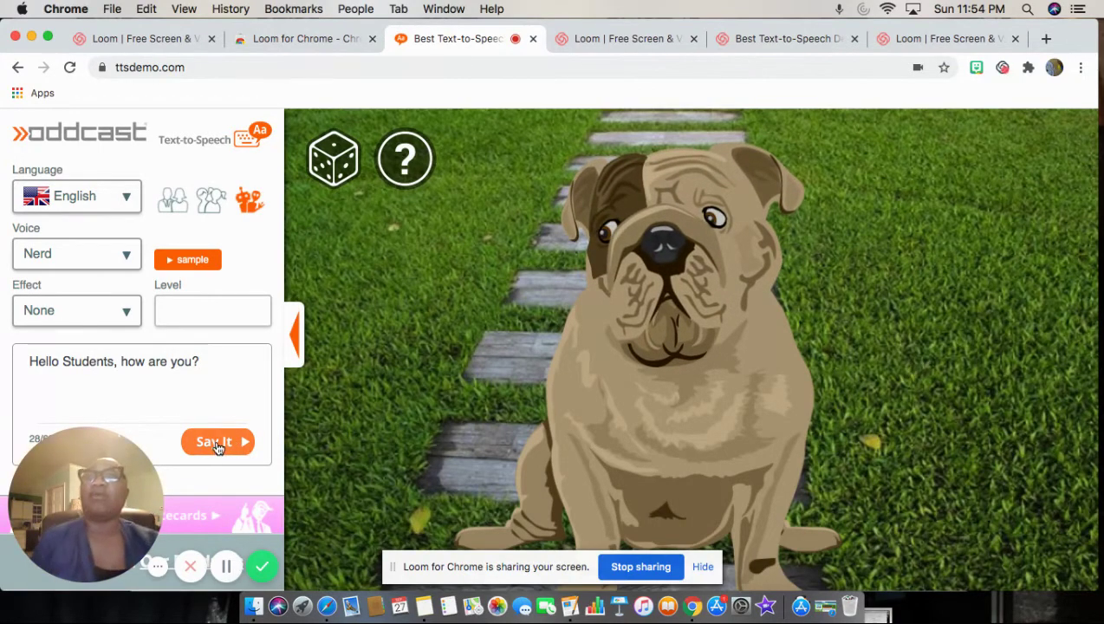
left_click(217, 443)
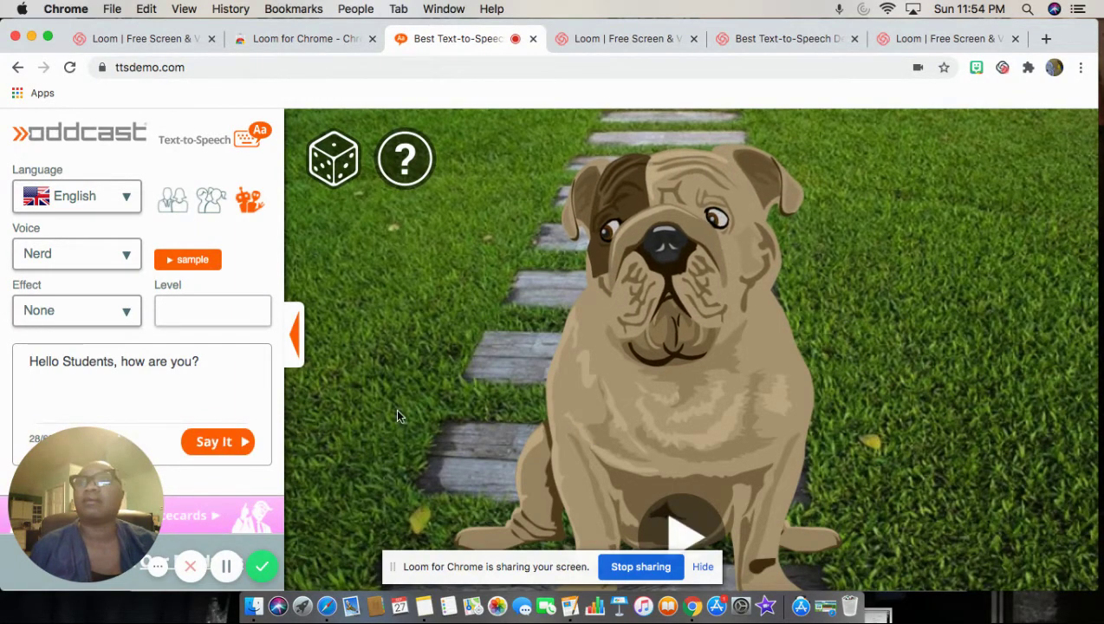
left_click(128, 262)
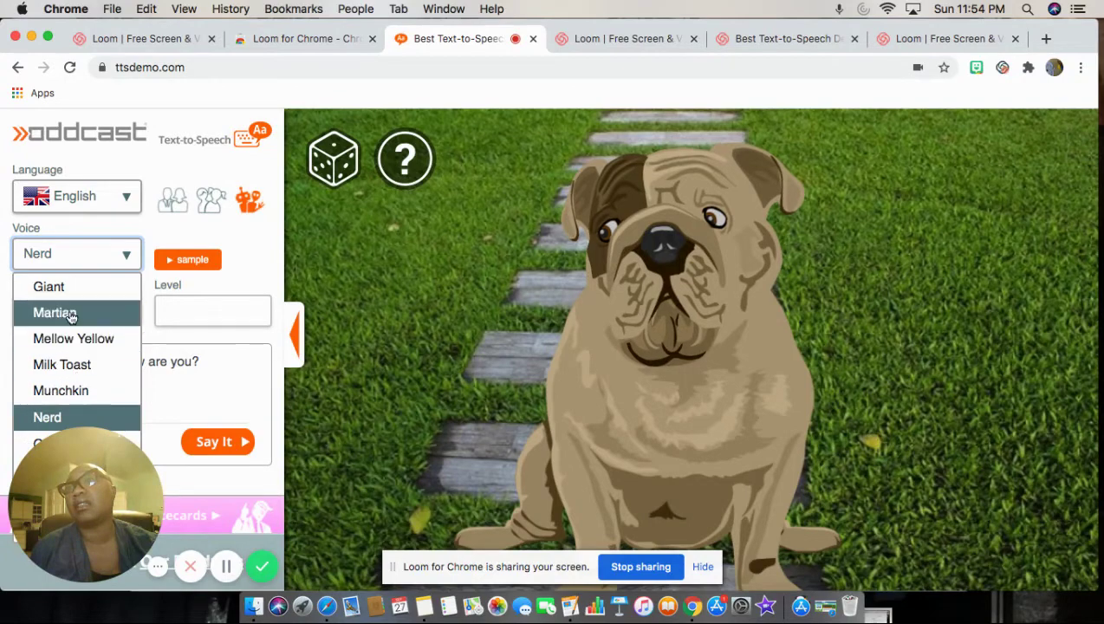
Step: Set the voice to Giant with the Bullhorn effect and play the greeting
left_click(49, 287)
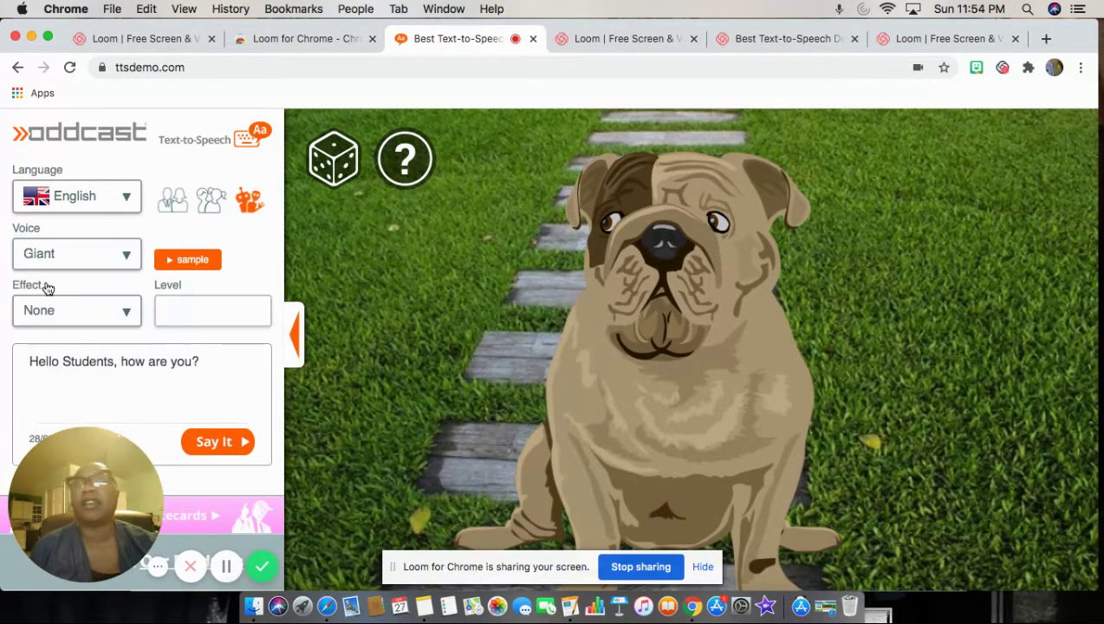
left_click(127, 315)
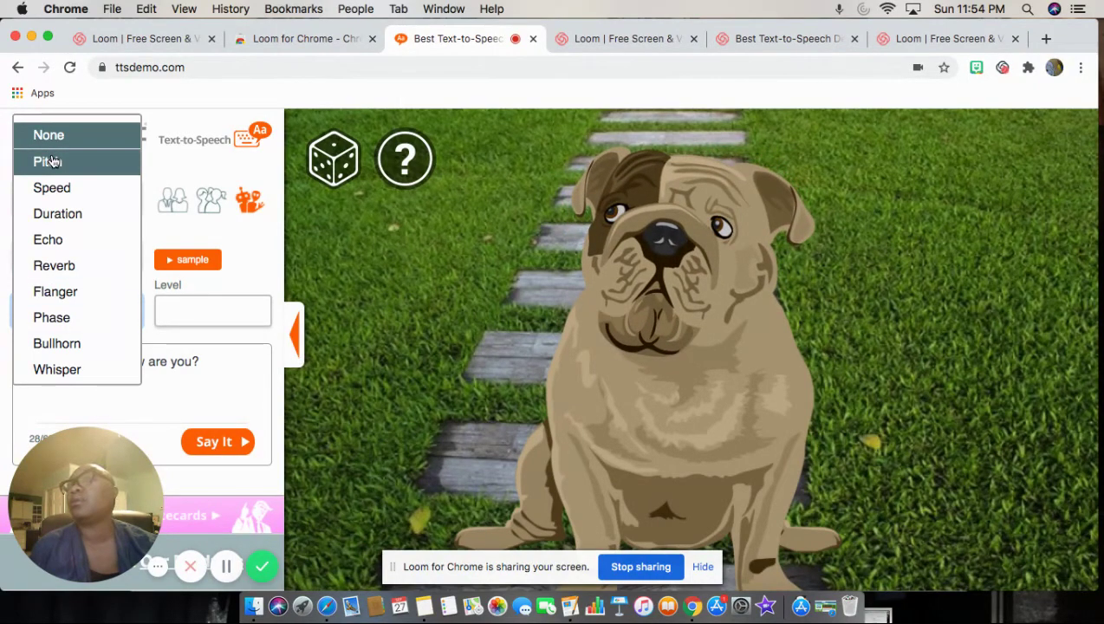
left_click(58, 344)
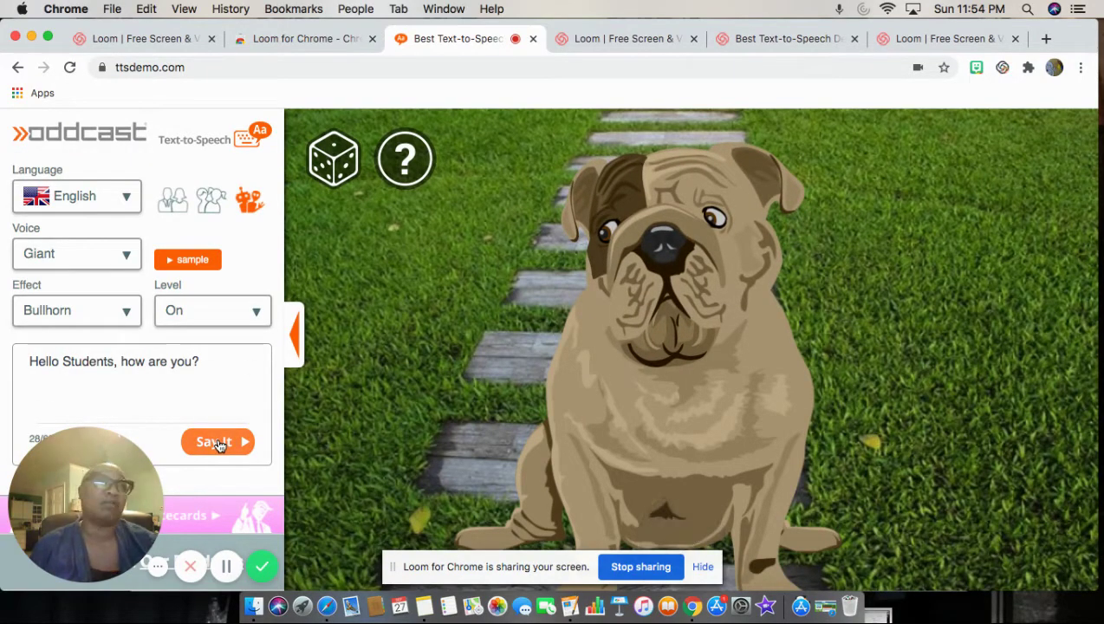
left_click(219, 444)
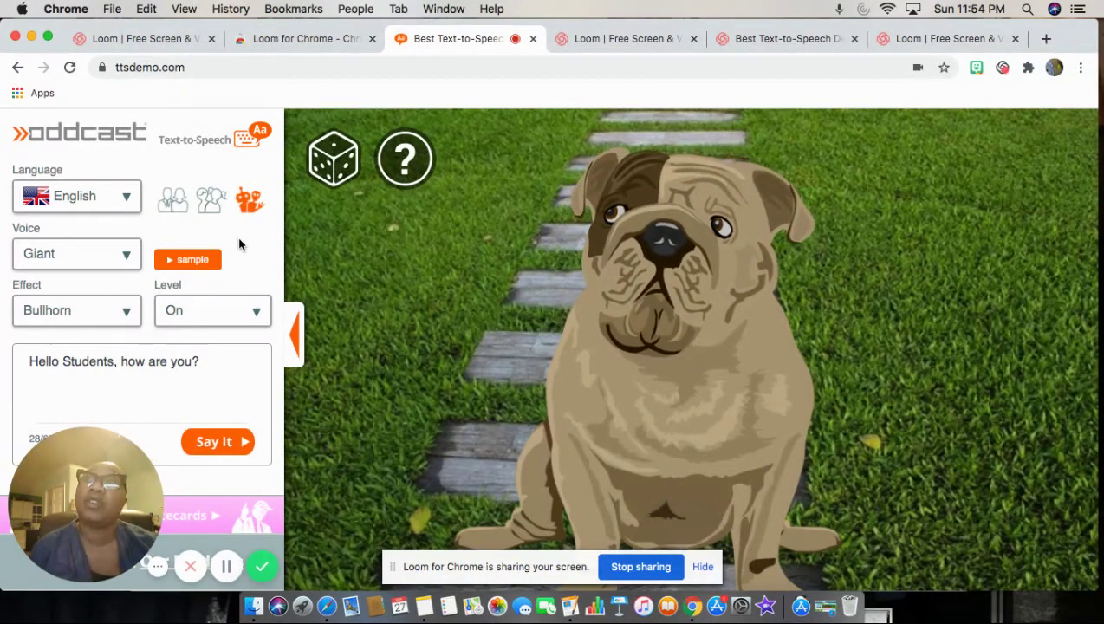
Step: Switch to the Julie (US) character set and randomize to a female doctor in a hospital ward
left_click(173, 201)
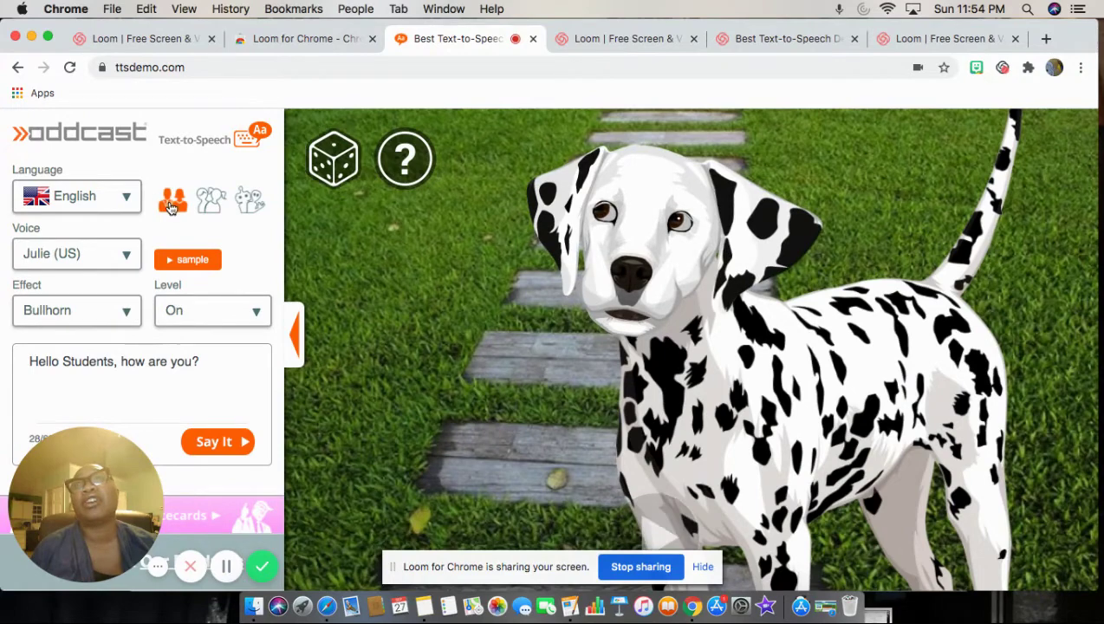
left_click(342, 164)
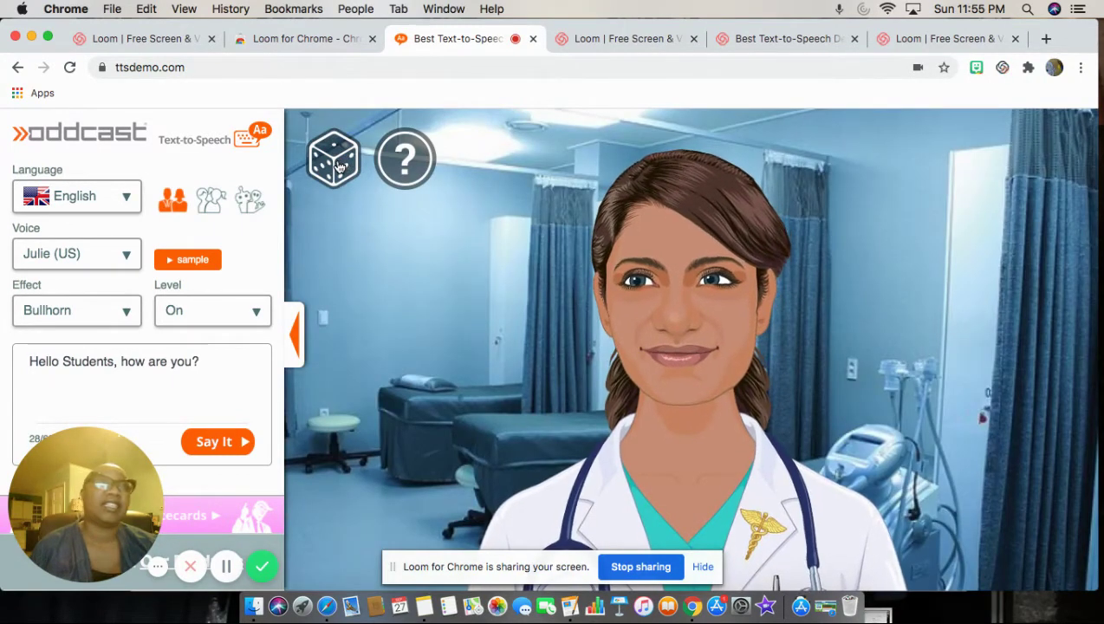
Step: Randomize the avatar three times to a dark-haired woman before a hillside town, then show the effects list
left_click(338, 163)
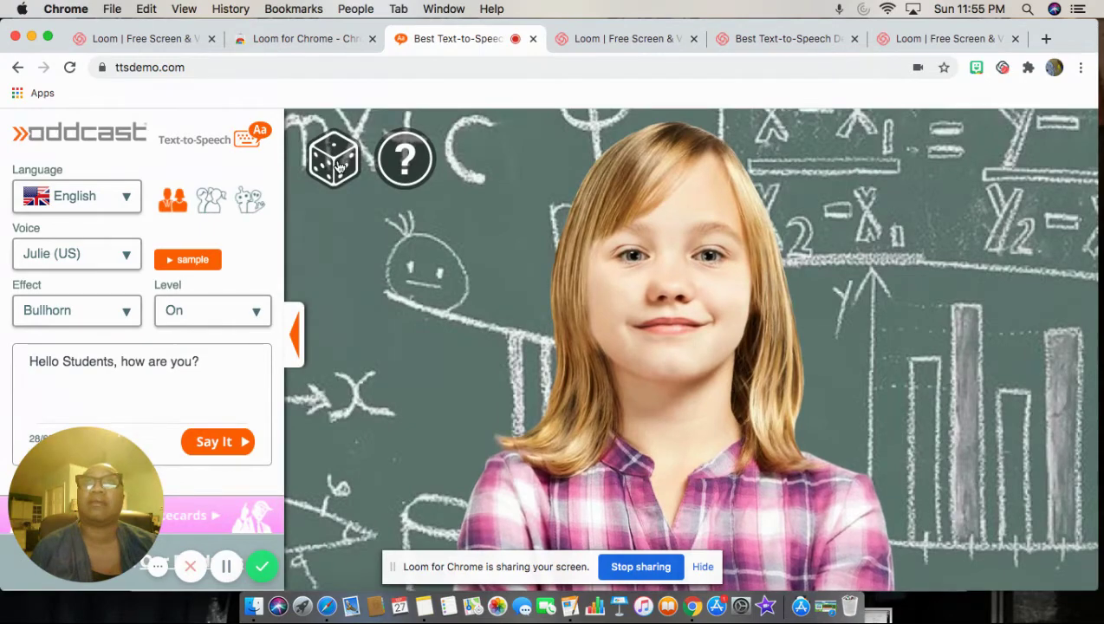
left_click(338, 163)
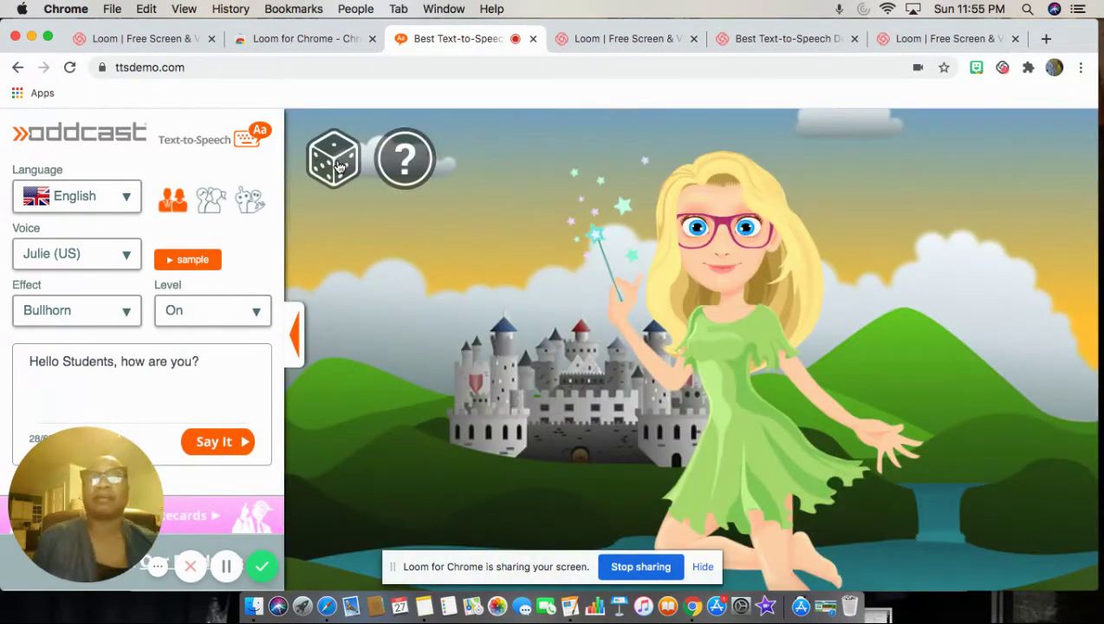
left_click(339, 166)
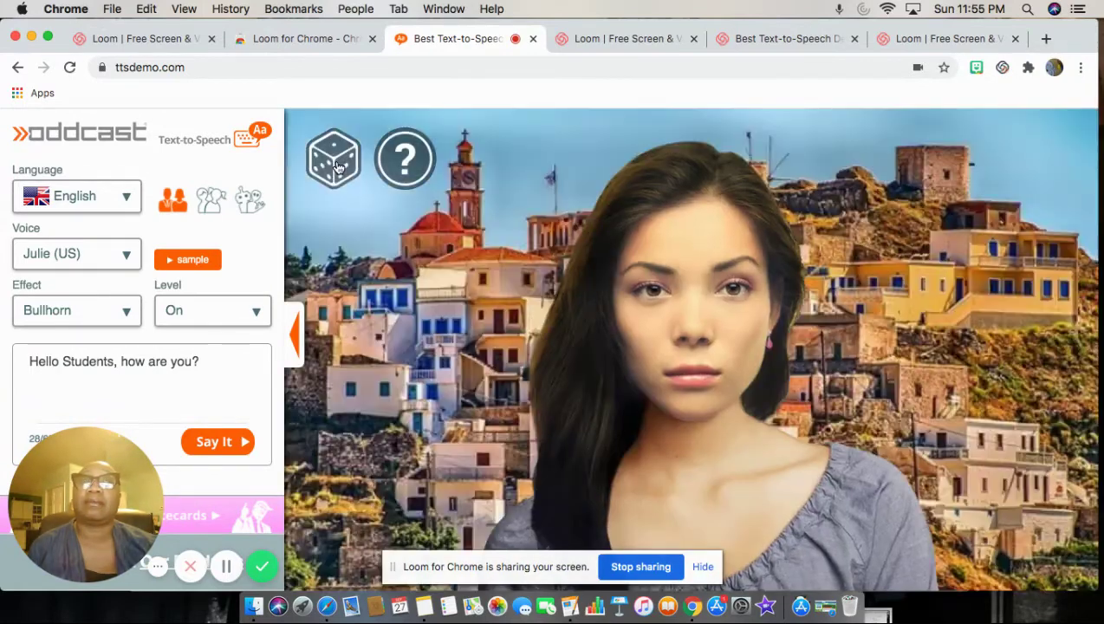
left_click(127, 314)
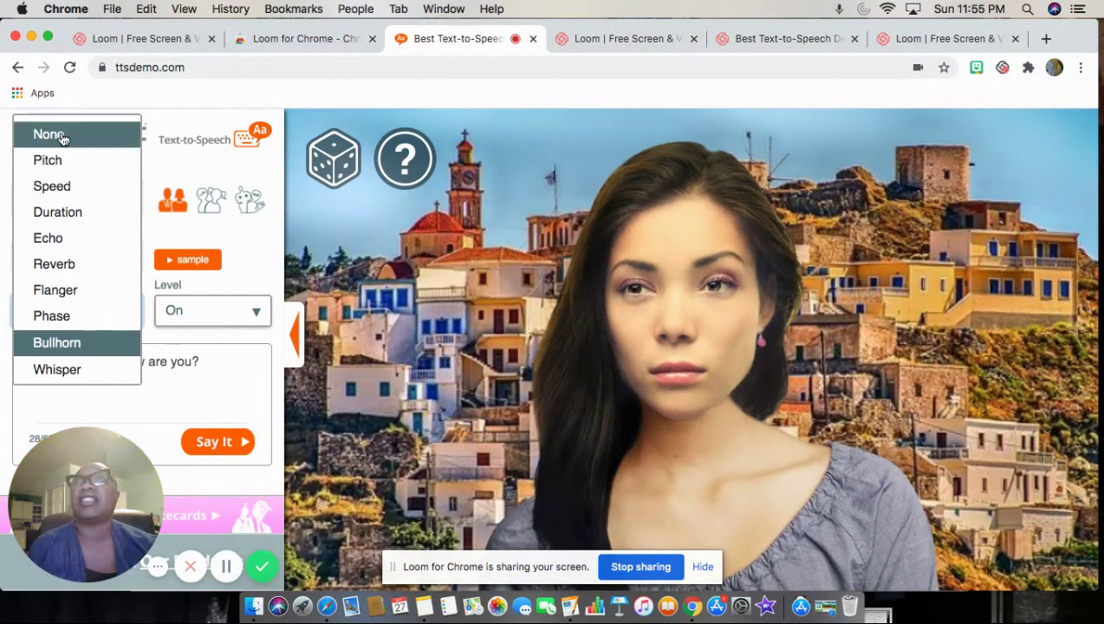
Step: Set the voice effect to None and the voice to Daniel (UK)
left_click(48, 135)
left_click(129, 258)
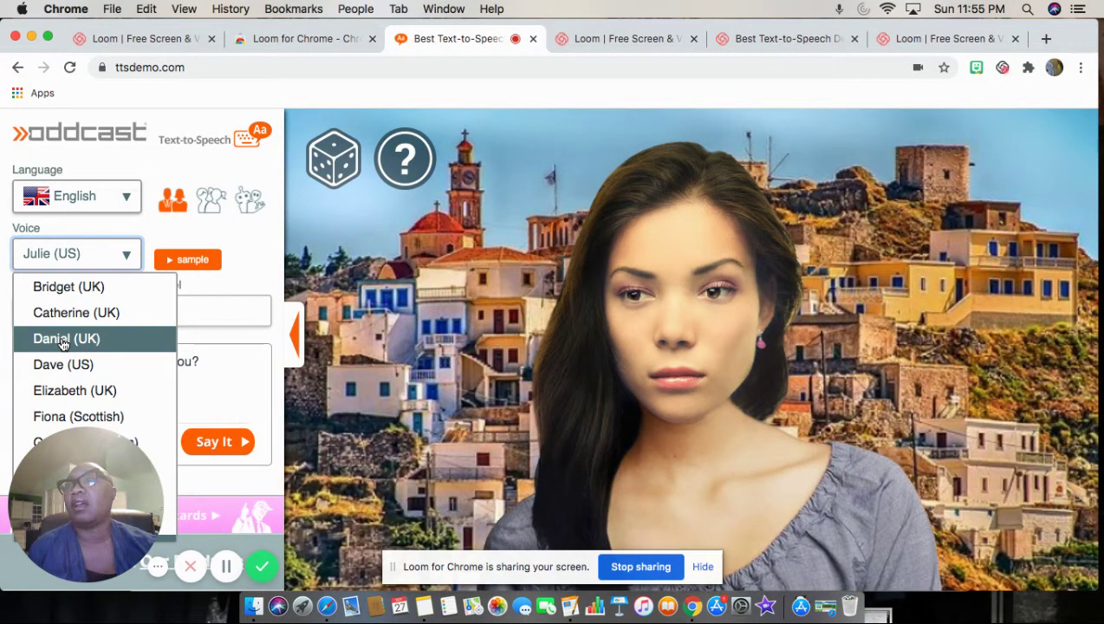
left_click(63, 341)
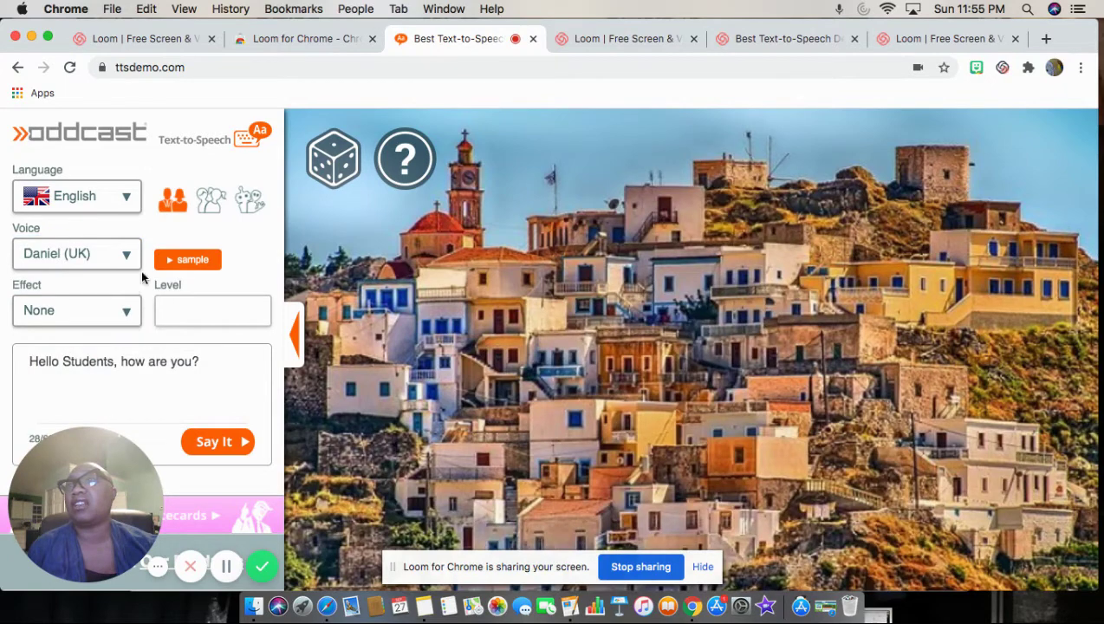
Step: Randomize the character four times until a male doctor in scrubs appears in a hospital room
left_click(332, 165)
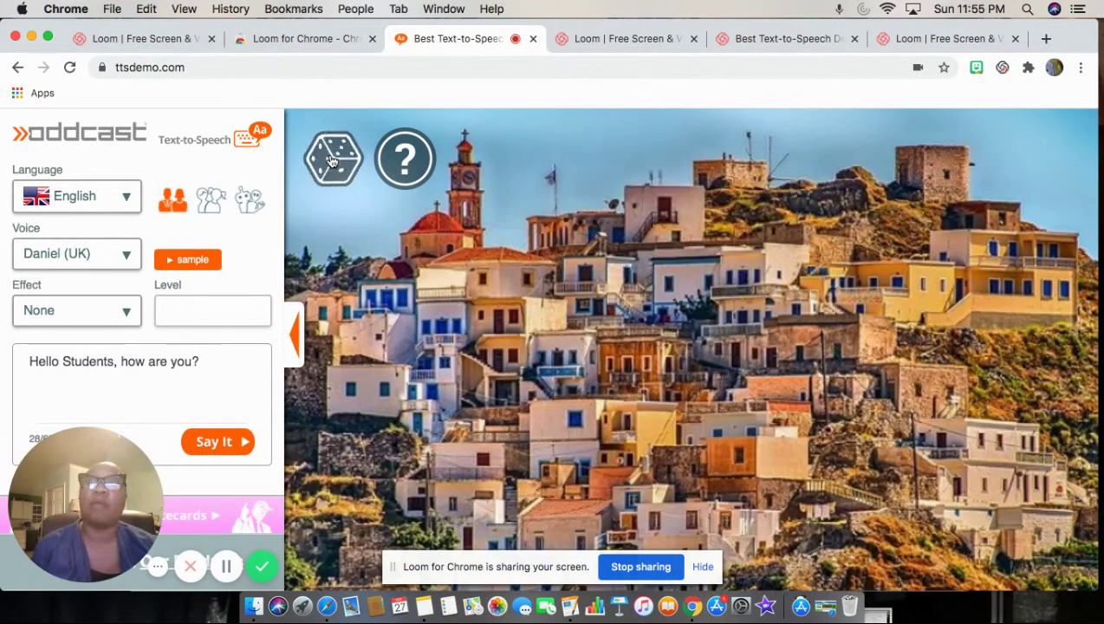
left_click(333, 167)
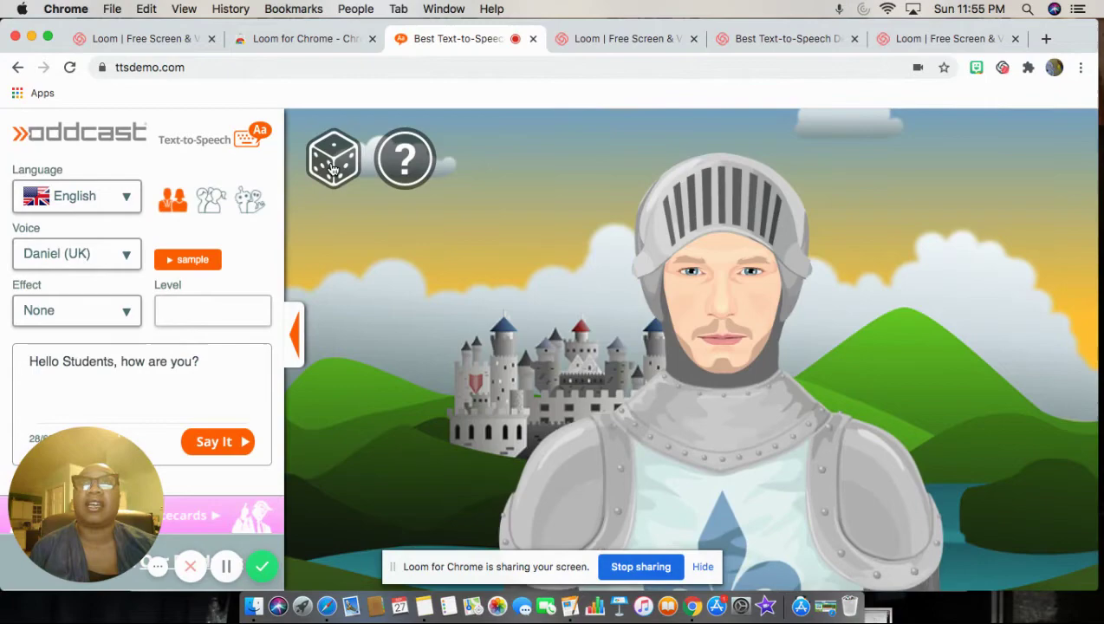
left_click(333, 167)
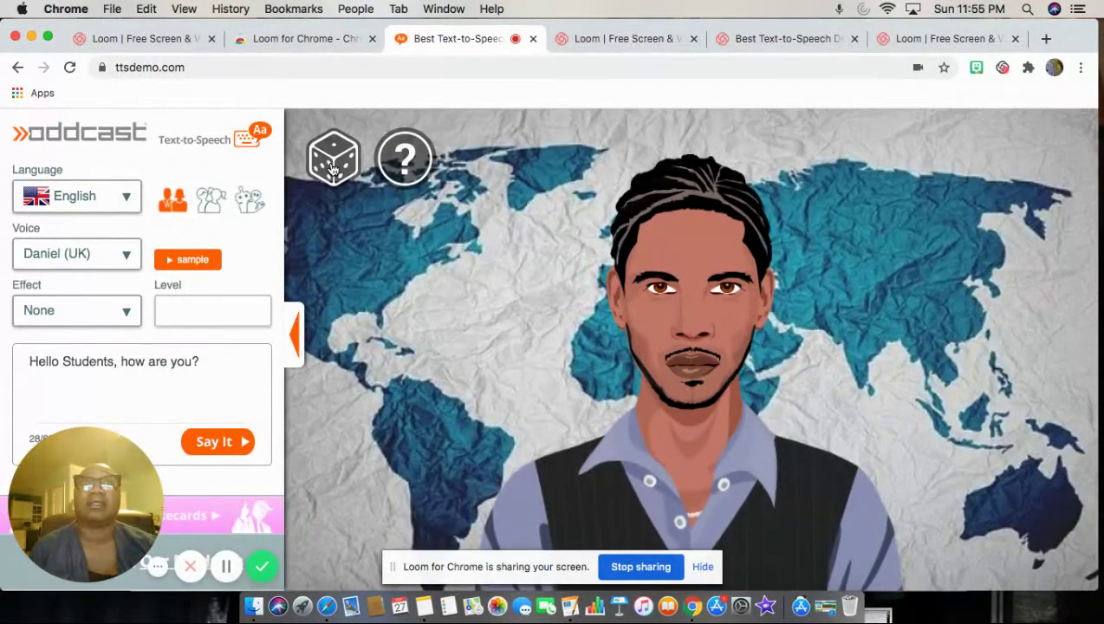
left_click(332, 166)
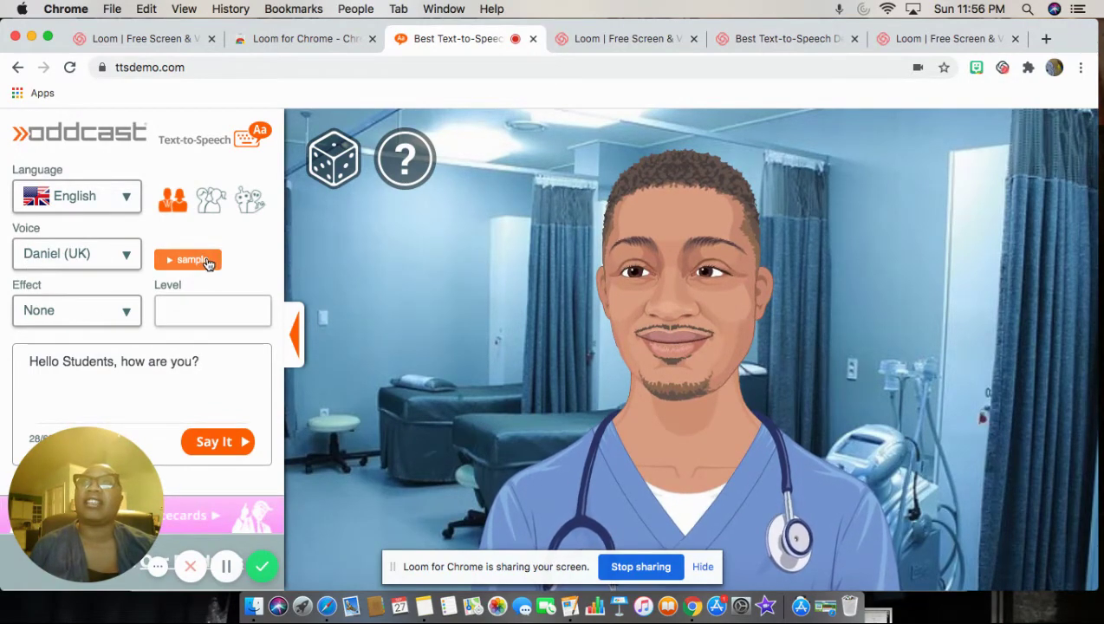
Step: Play 'Hello Students, how are you?' through the male doctor in the Daniel (UK) voice
mouse_move(511, 458)
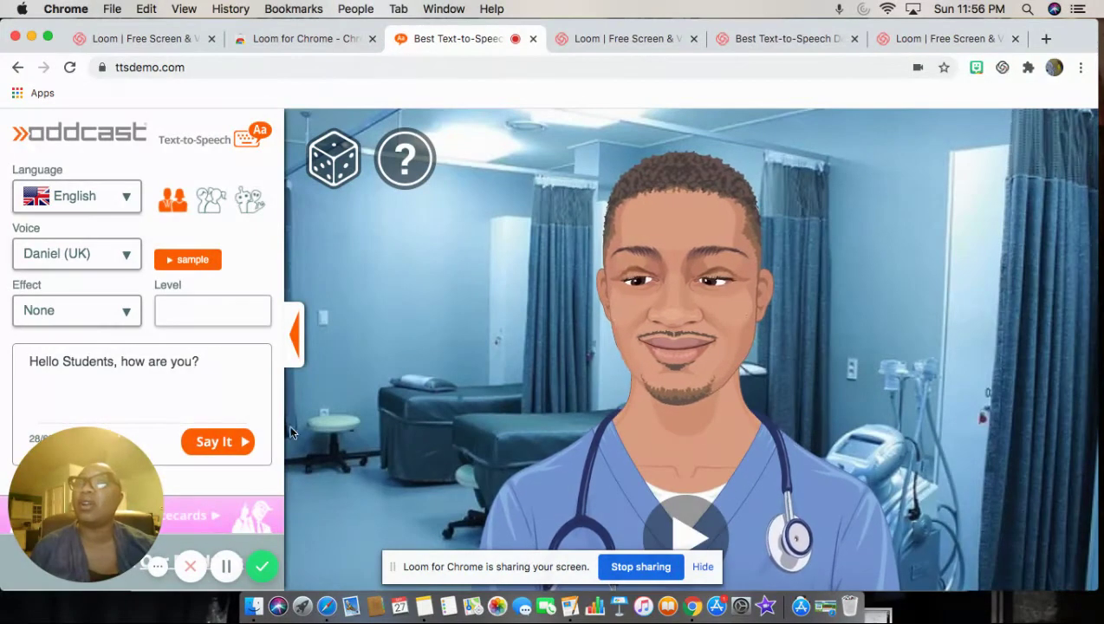
left_click(218, 446)
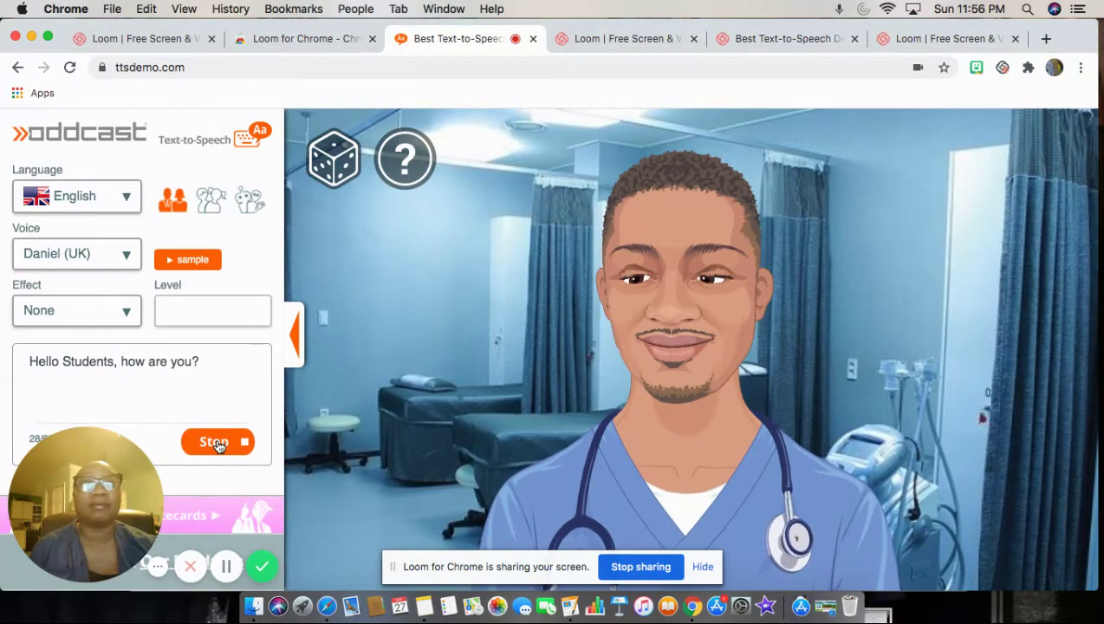
mouse_move(325, 392)
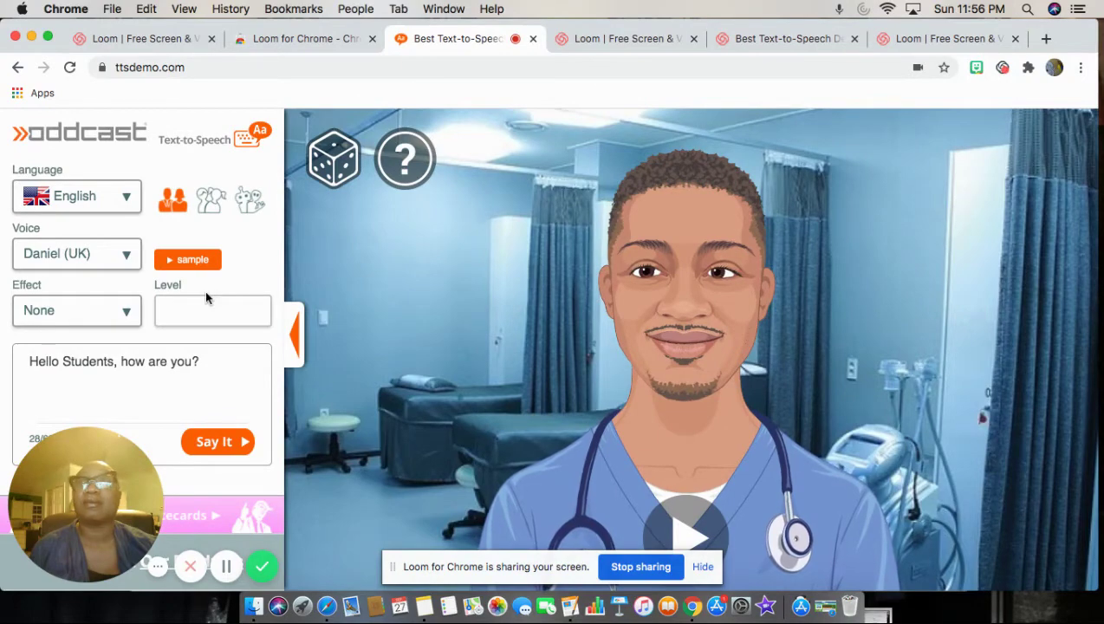
Step: Switch the voice to Dave (US) and play the greeting
left_click(128, 260)
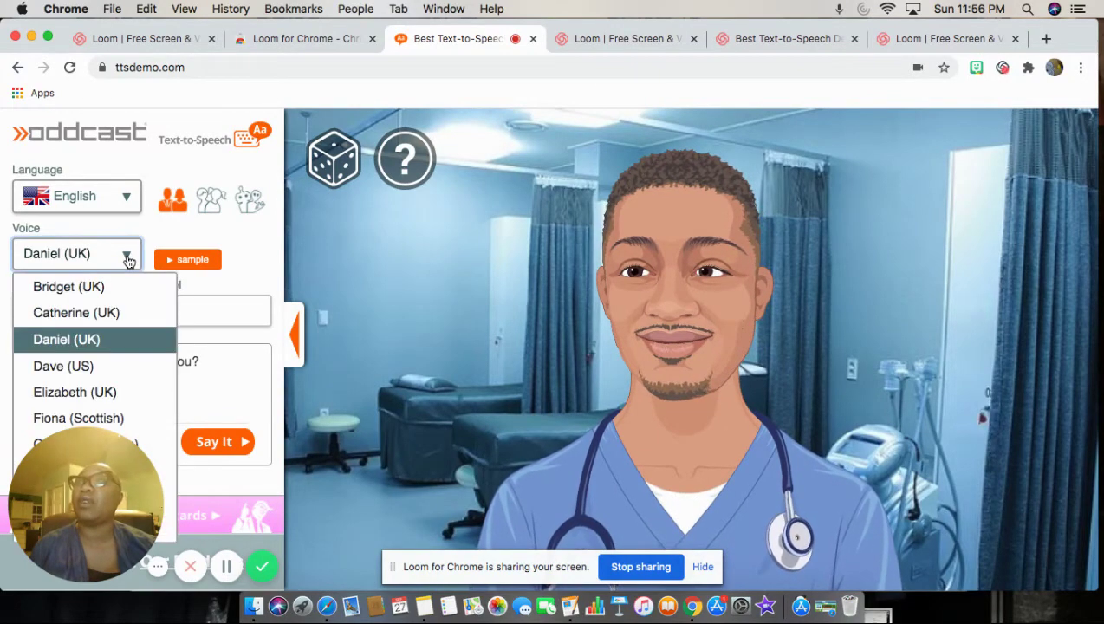
left_click(61, 367)
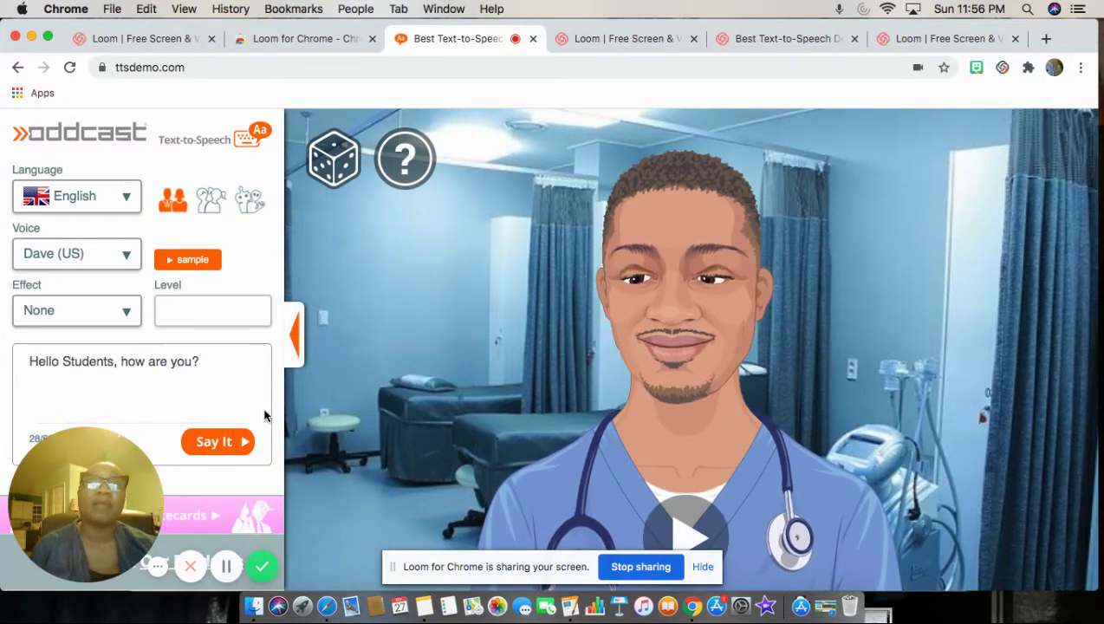
left_click(226, 444)
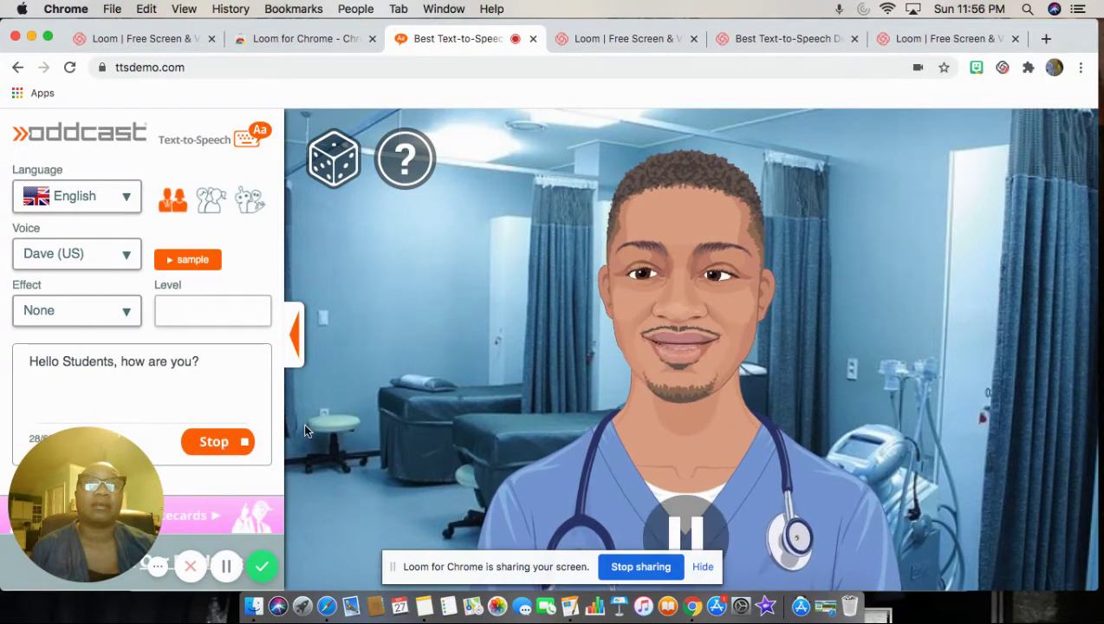
Step: Switch the voice to Paul (US) and play the greeting again
left_click(128, 261)
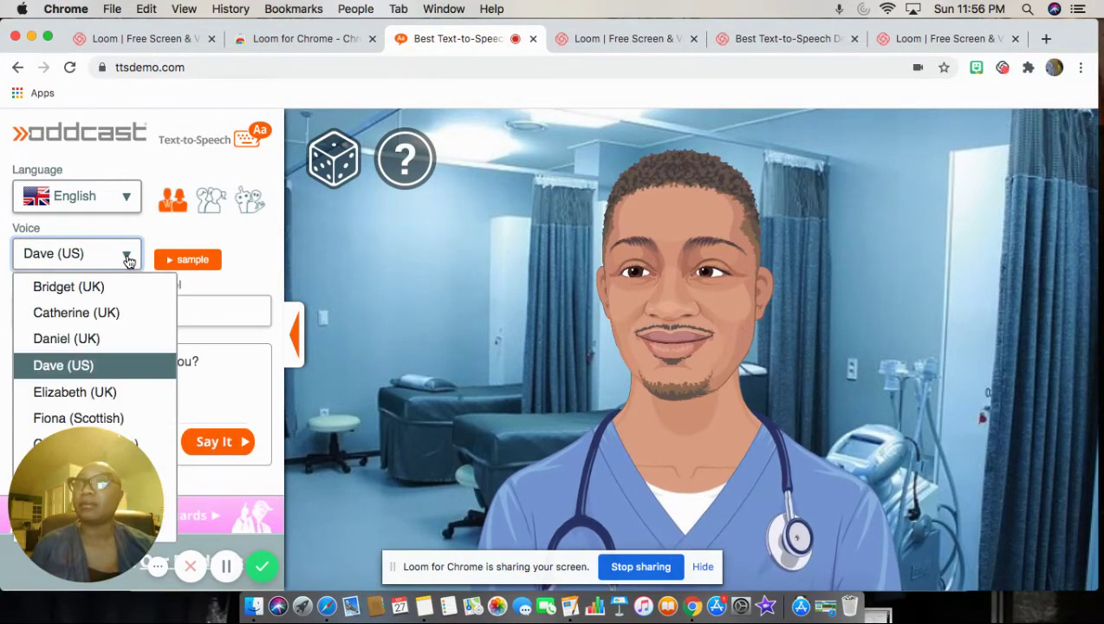
scroll(121, 333, "down", 4)
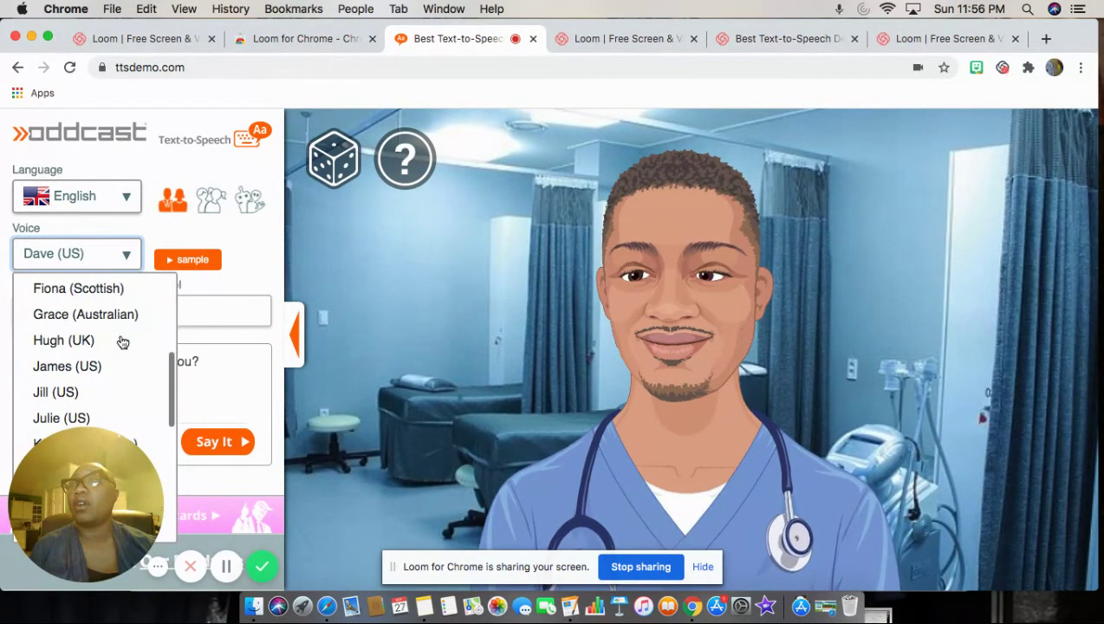
scroll(122, 343, "down", 5)
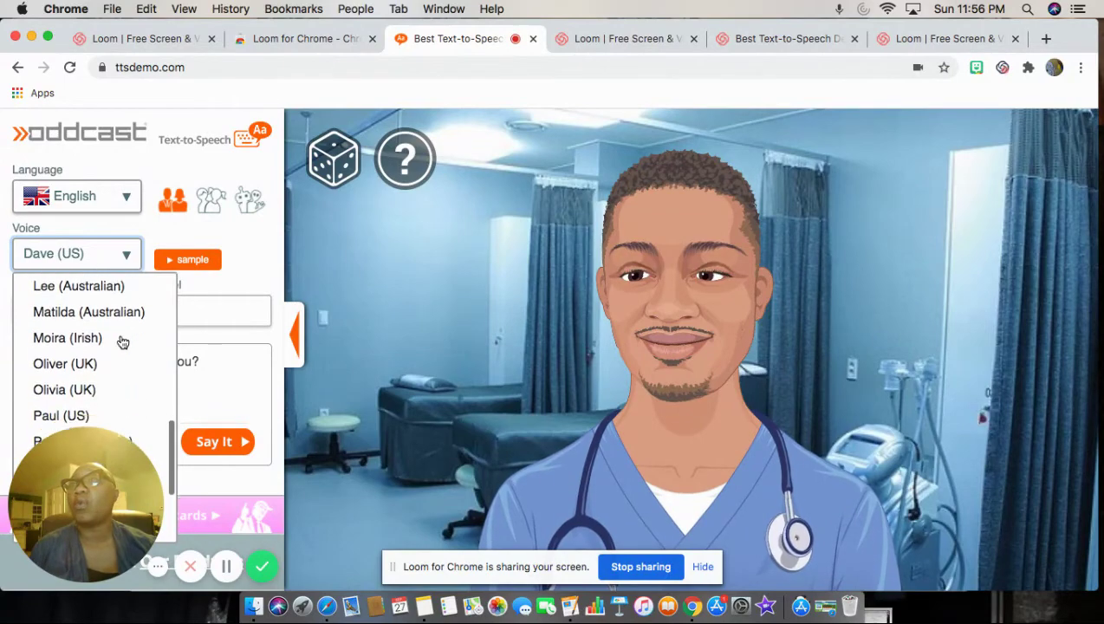
scroll(121, 342, "down", 3)
scroll(120, 342, "up", 2)
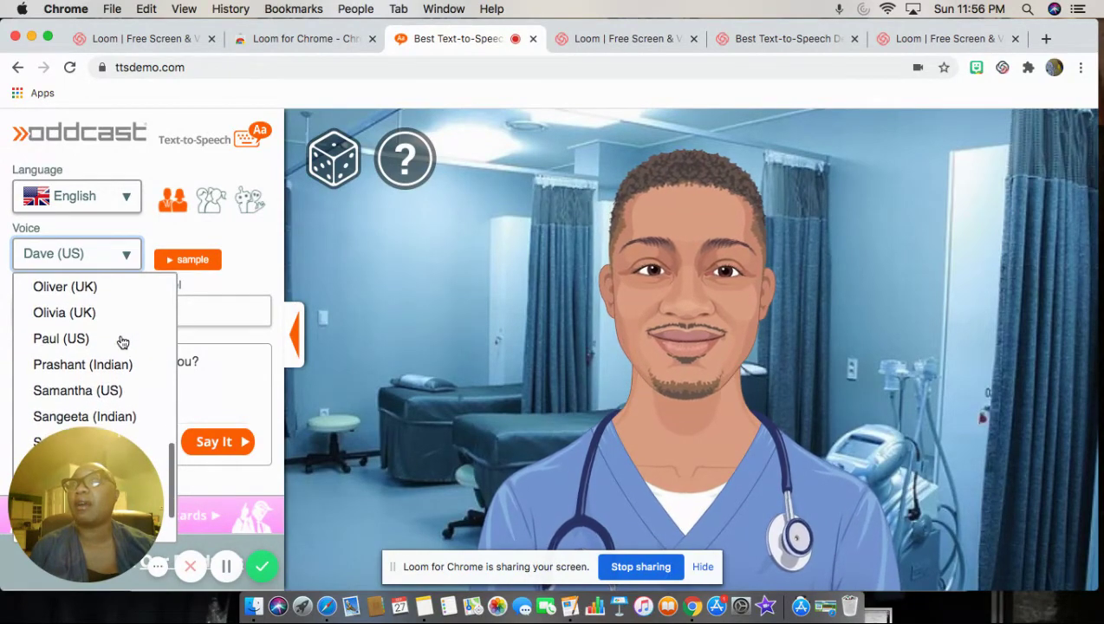
left_click(58, 339)
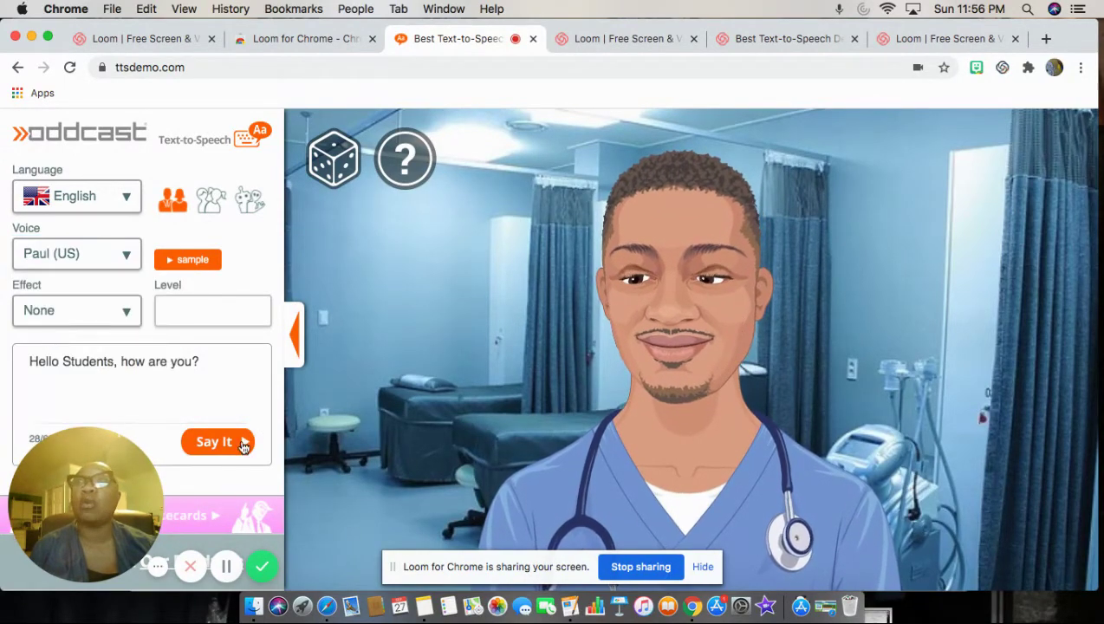
left_click(223, 444)
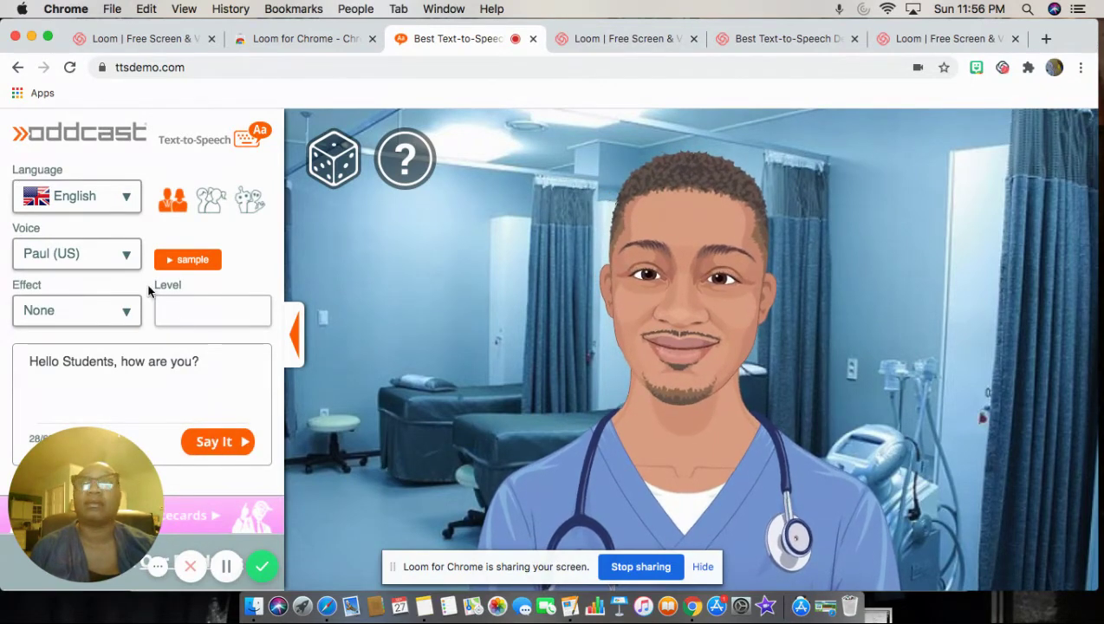
Step: Choose the Sangeeta (Indian) voice and have the female doctor speak the greeting
left_click(128, 255)
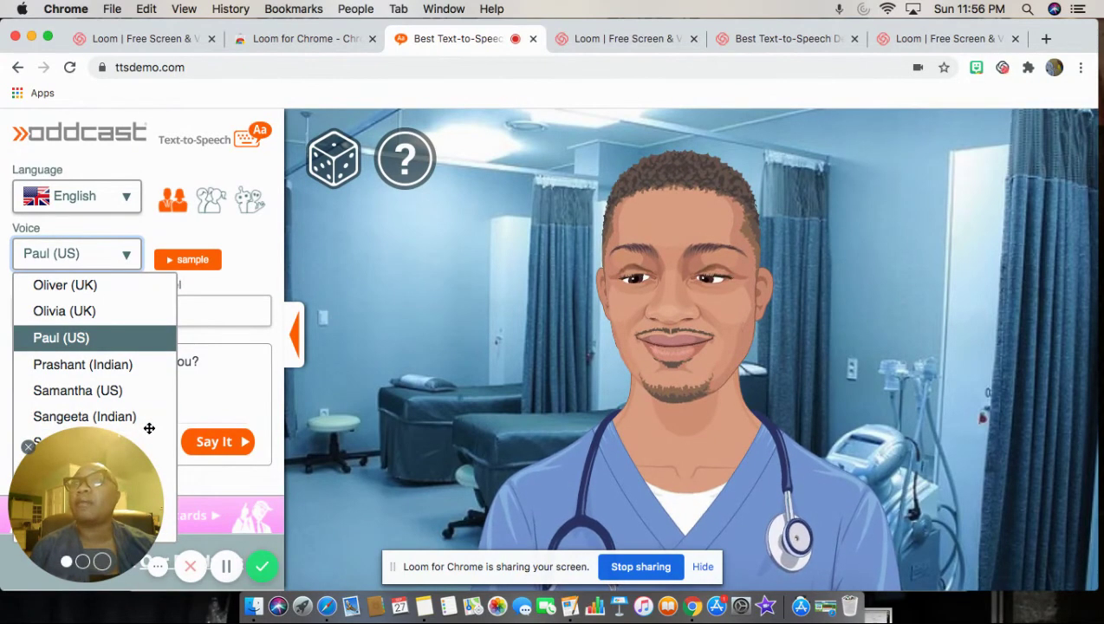
scroll(134, 350, "down", 3)
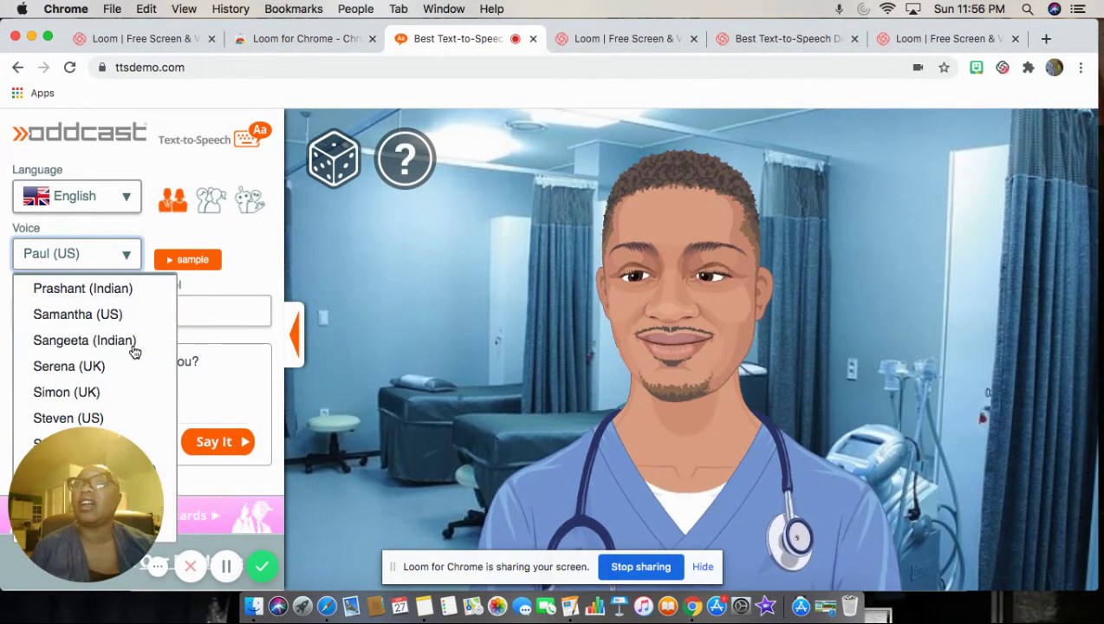
scroll(134, 350, "up", 8)
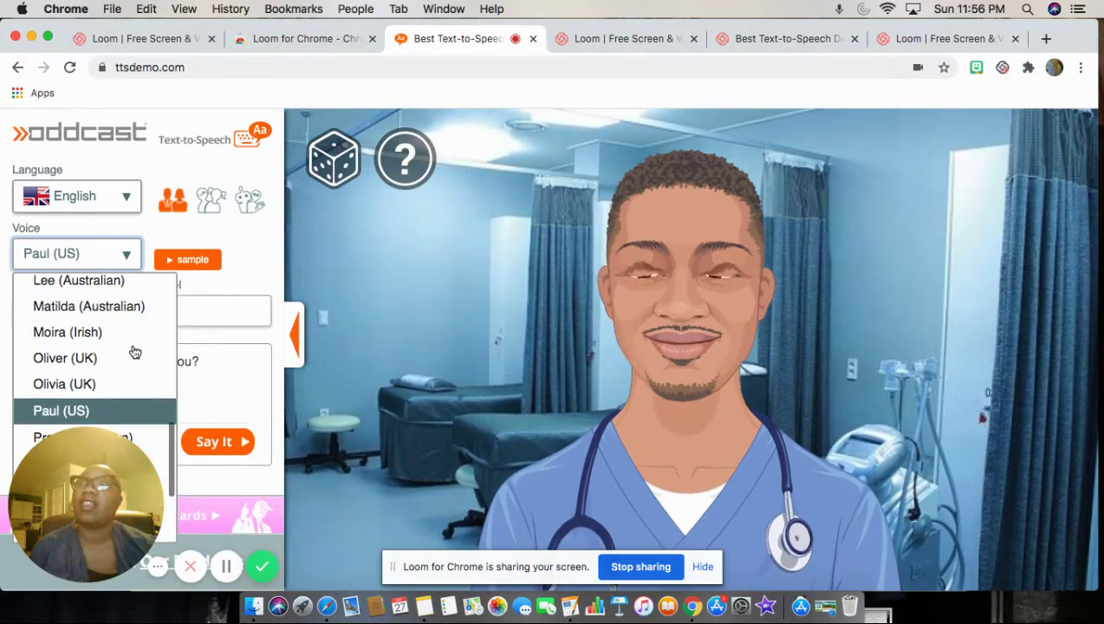
scroll(134, 350, "up", 2)
scroll(135, 351, "down", 5)
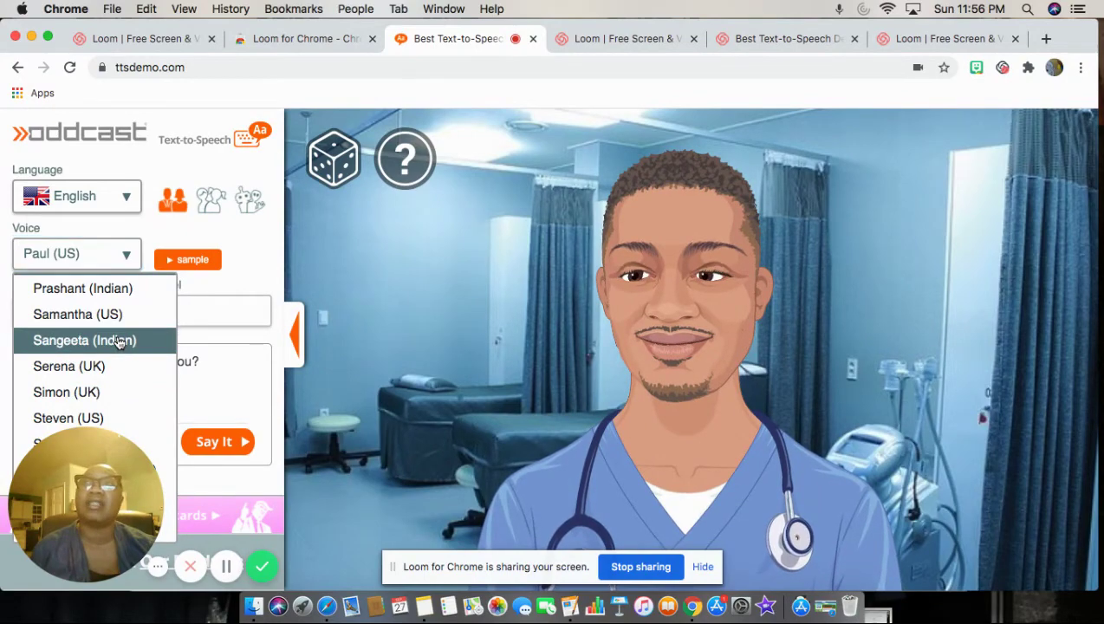
left_click(119, 340)
left_click(214, 451)
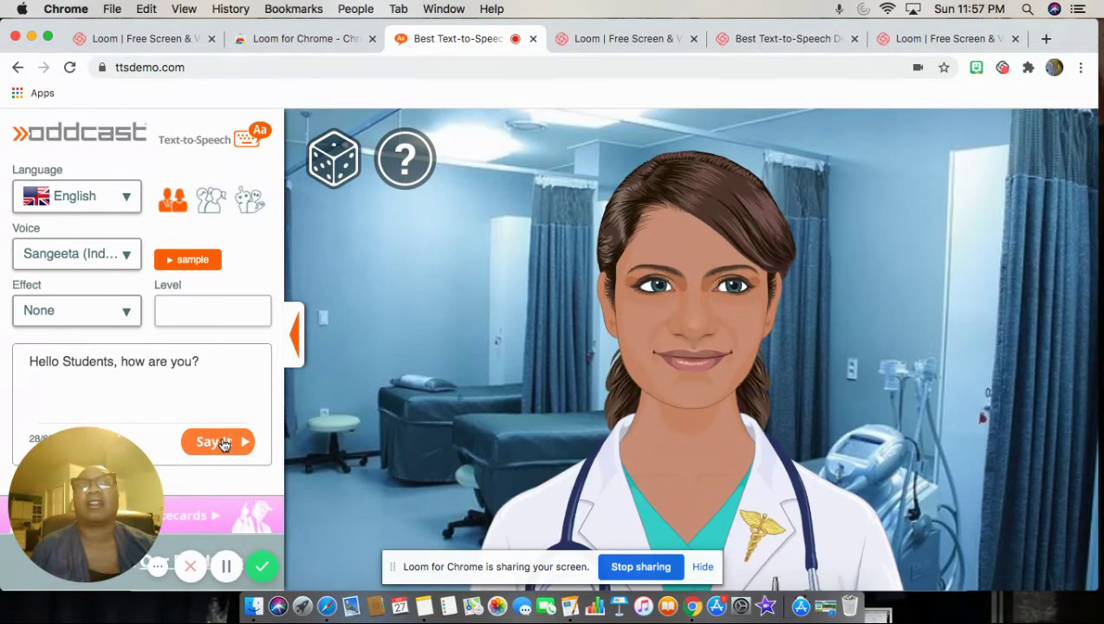
left_click(222, 443)
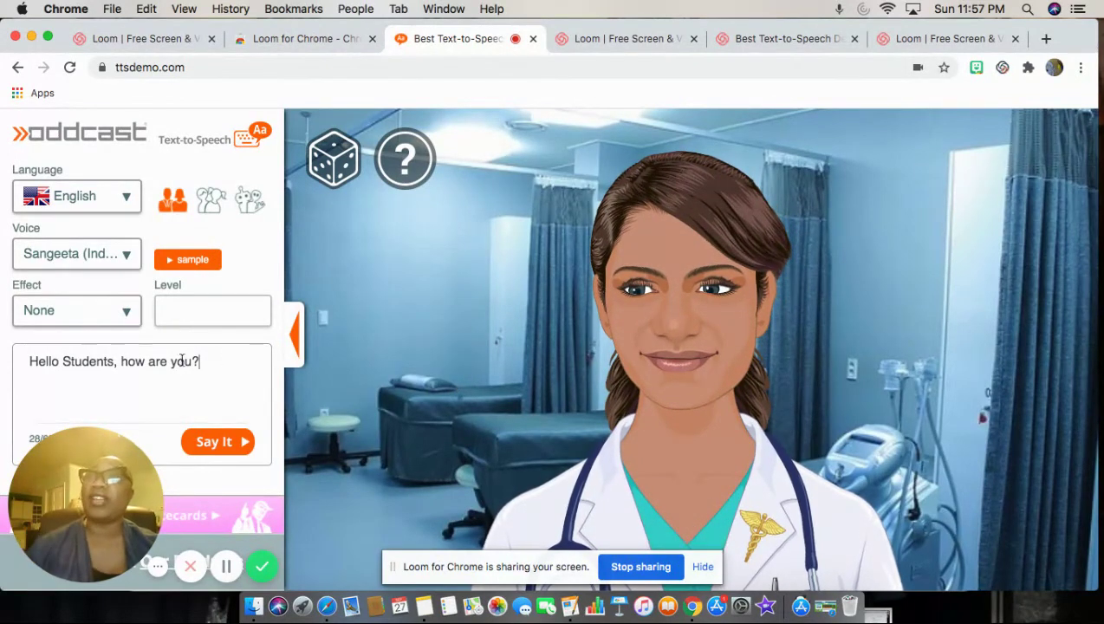
Step: Append ' Did you enjoy your 3 day weekend' after 'how are you?' in the message box
left_click_drag(199, 361, 58, 362)
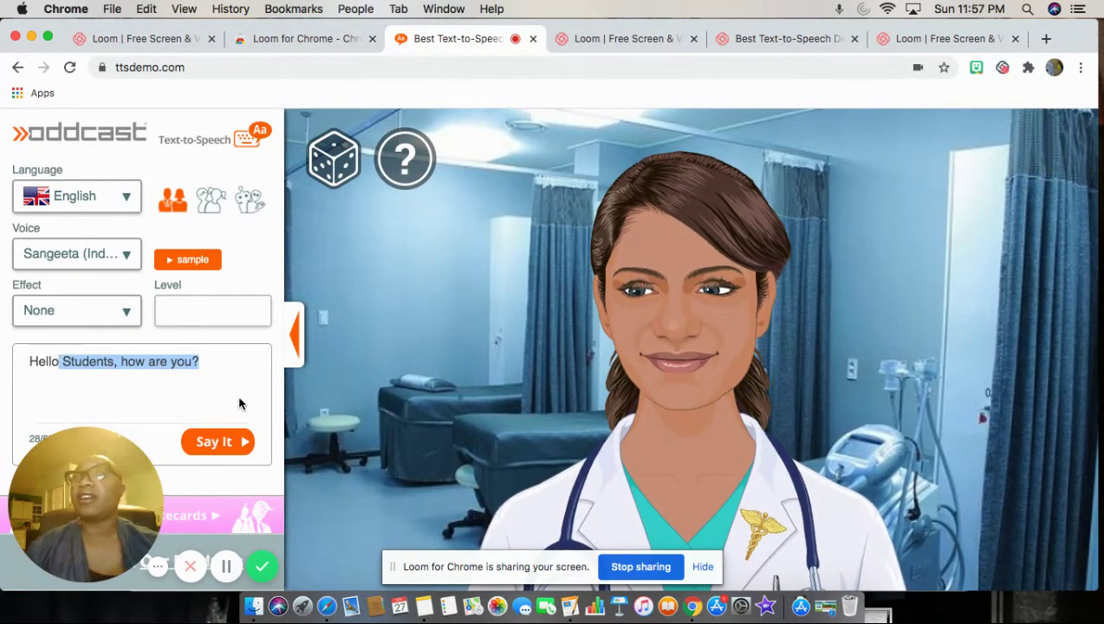
left_click(120, 362)
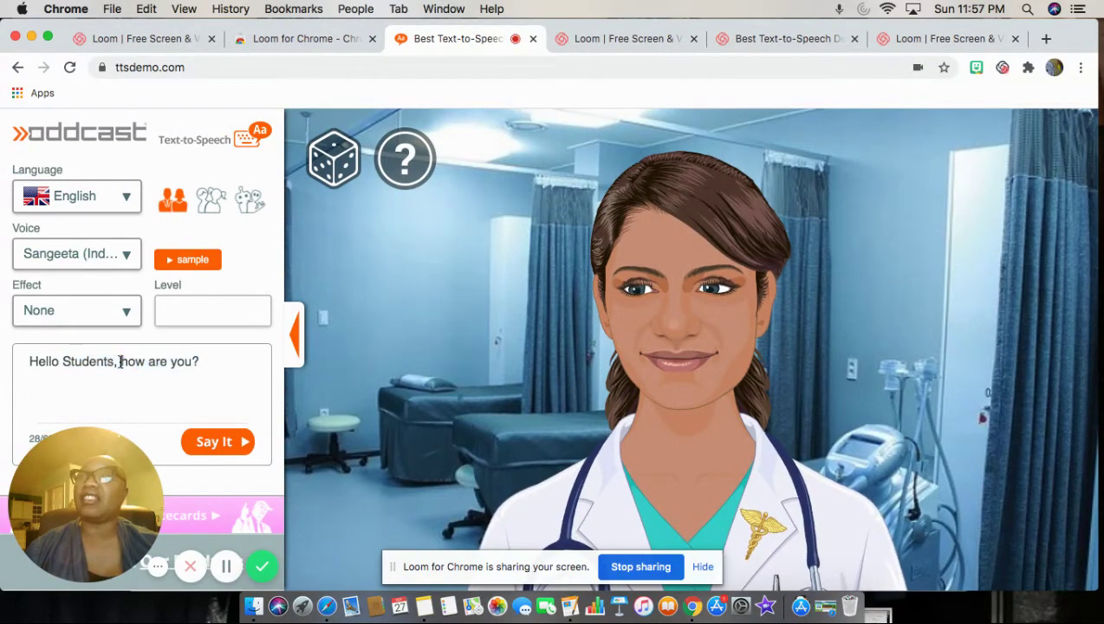
left_click(220, 364)
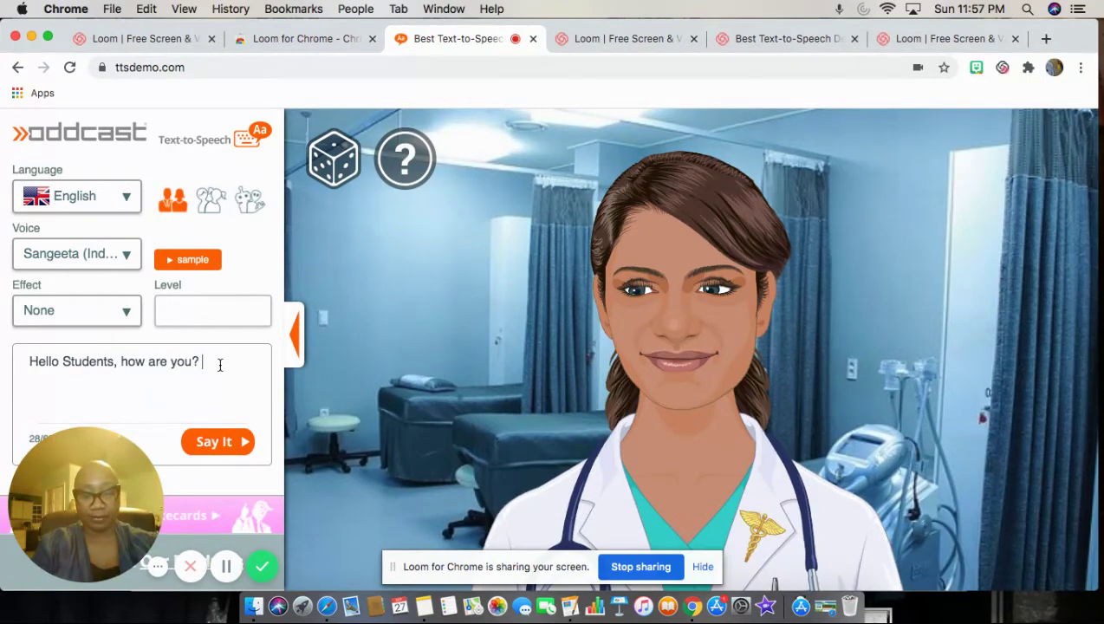
type("D")
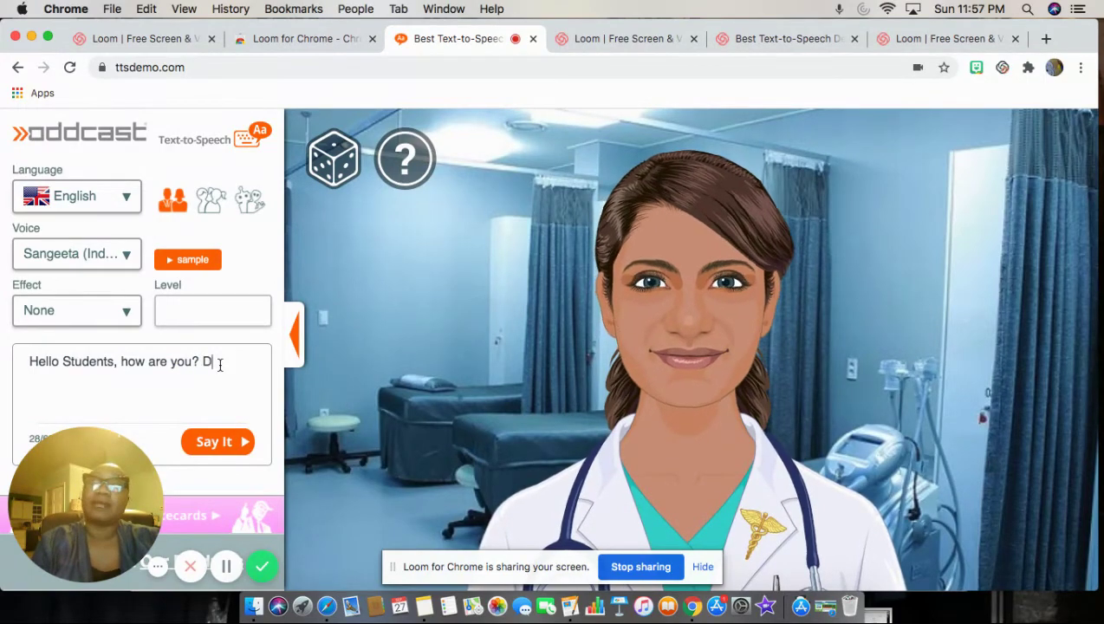
type("id yo")
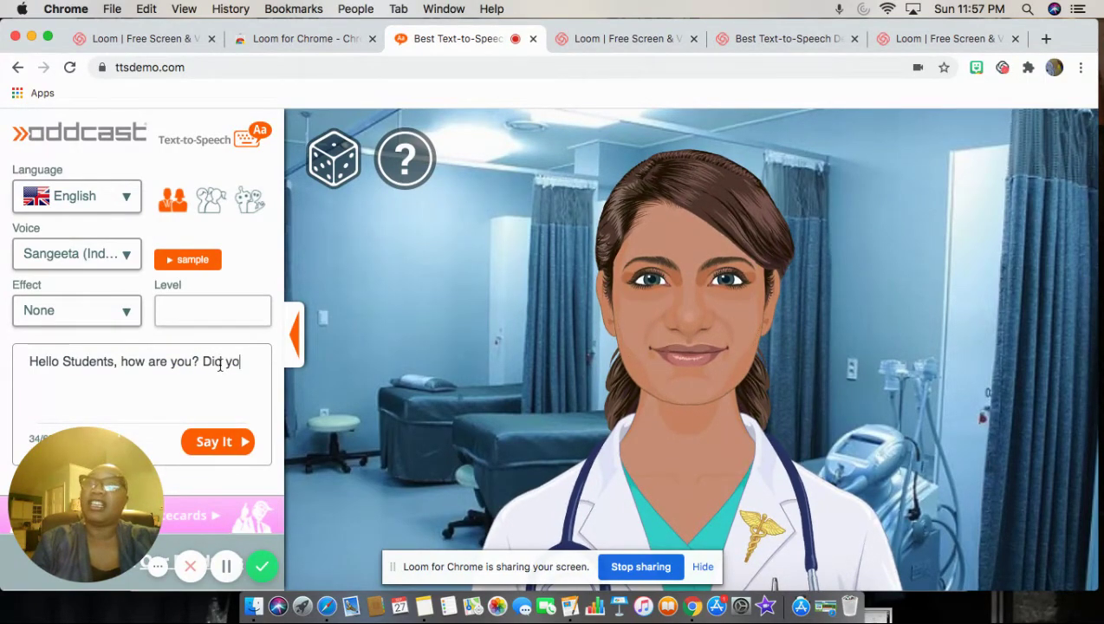
type("u enjoy")
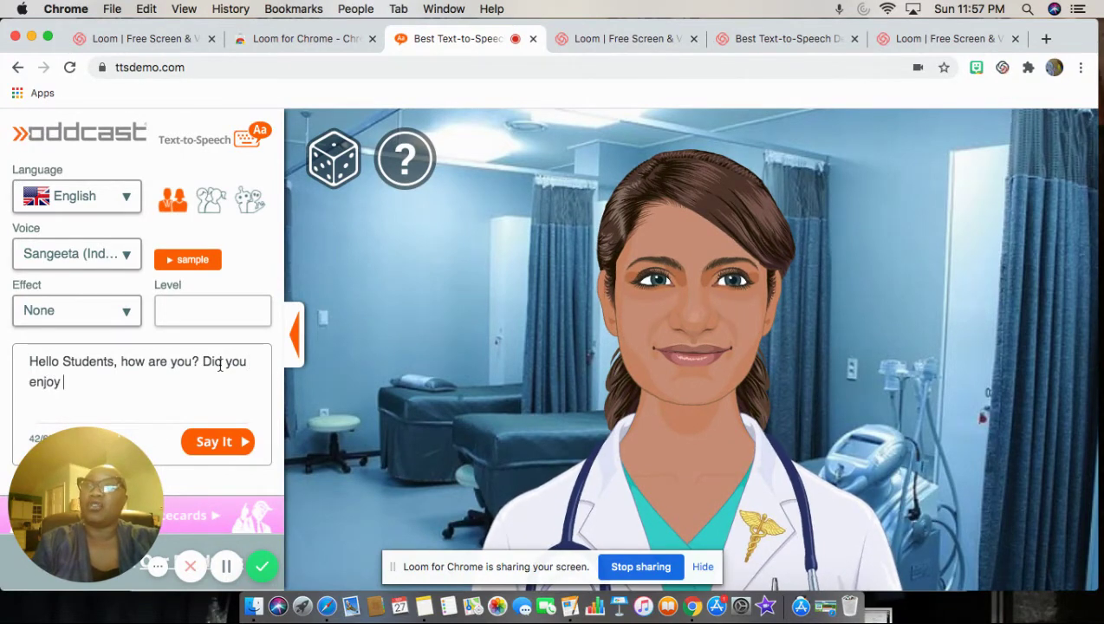
type(" your ")
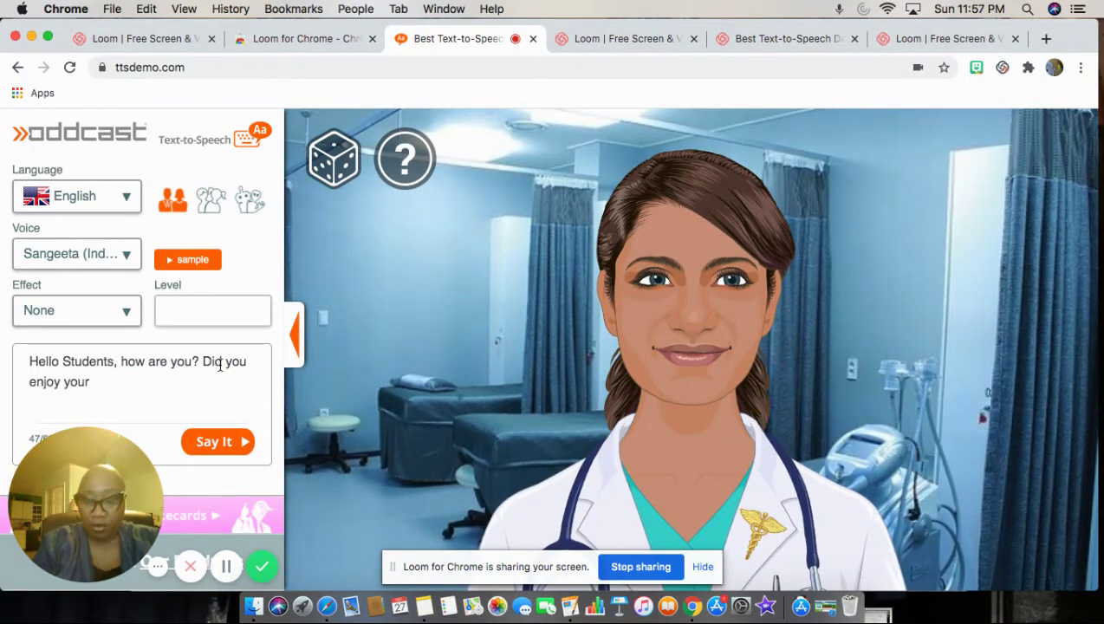
type("3 da")
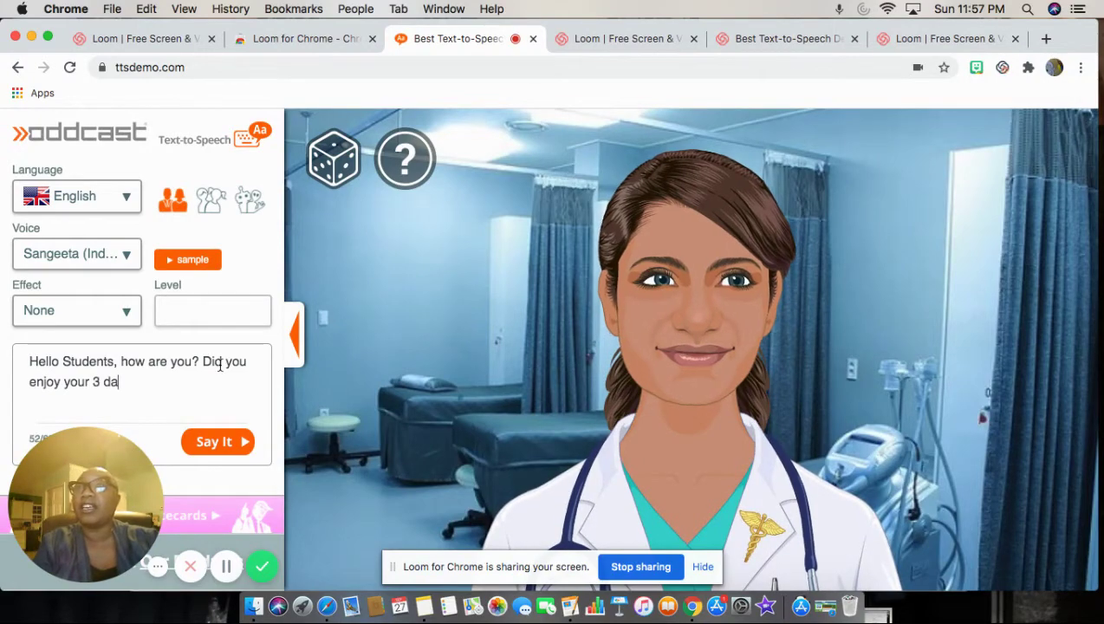
type("y wee")
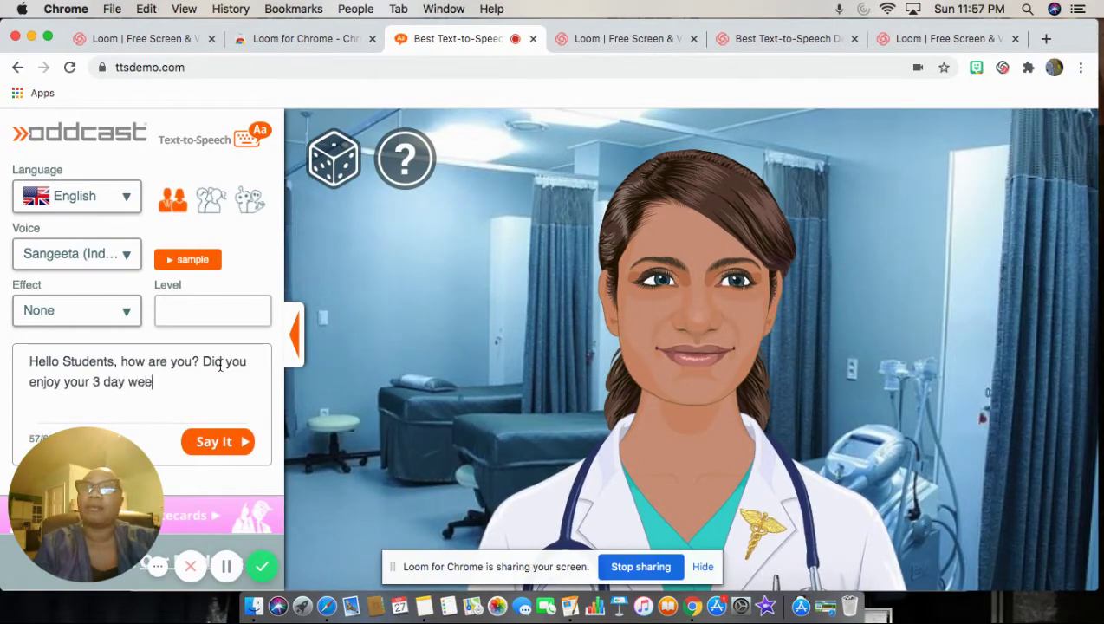
type("k end")
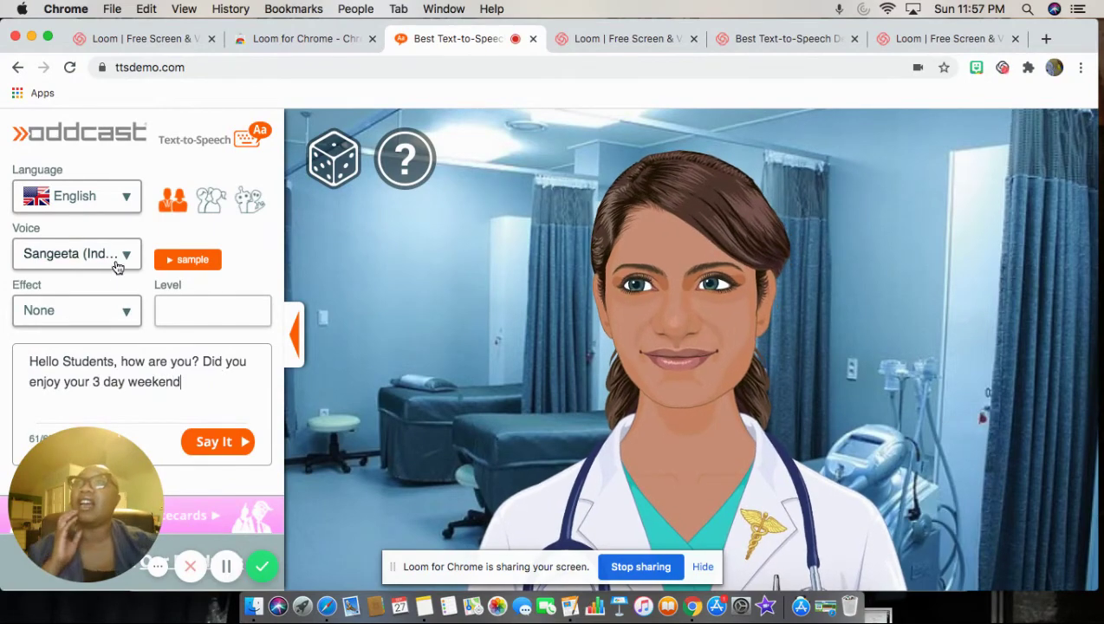
Step: Choose the Samantha (US) voice, randomize the avatar twice, and play the full message twice
left_click(128, 258)
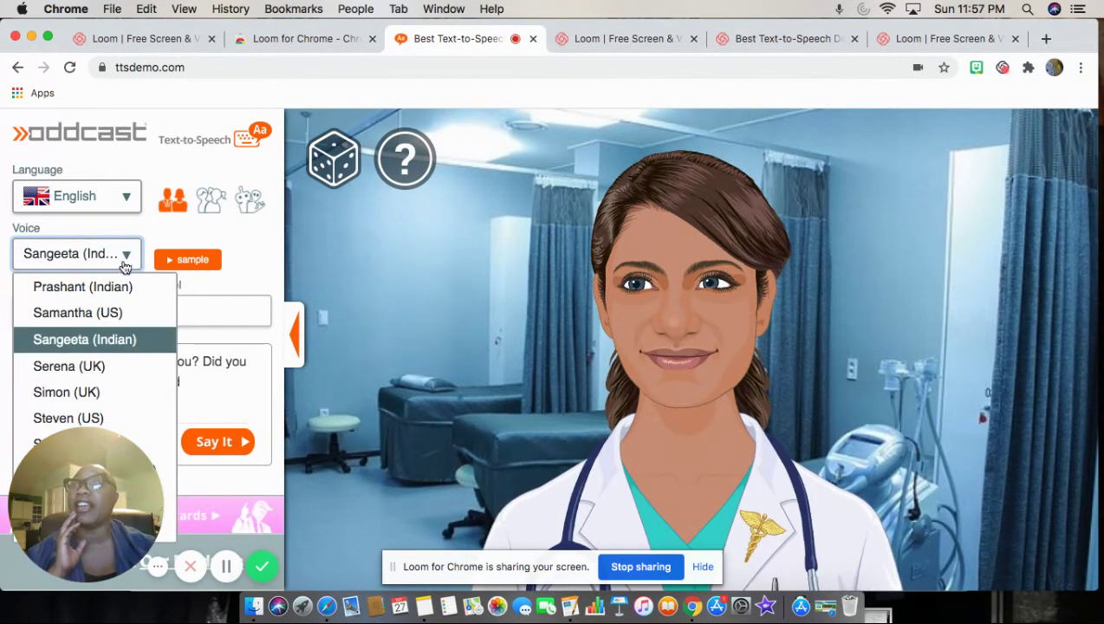
left_click(101, 313)
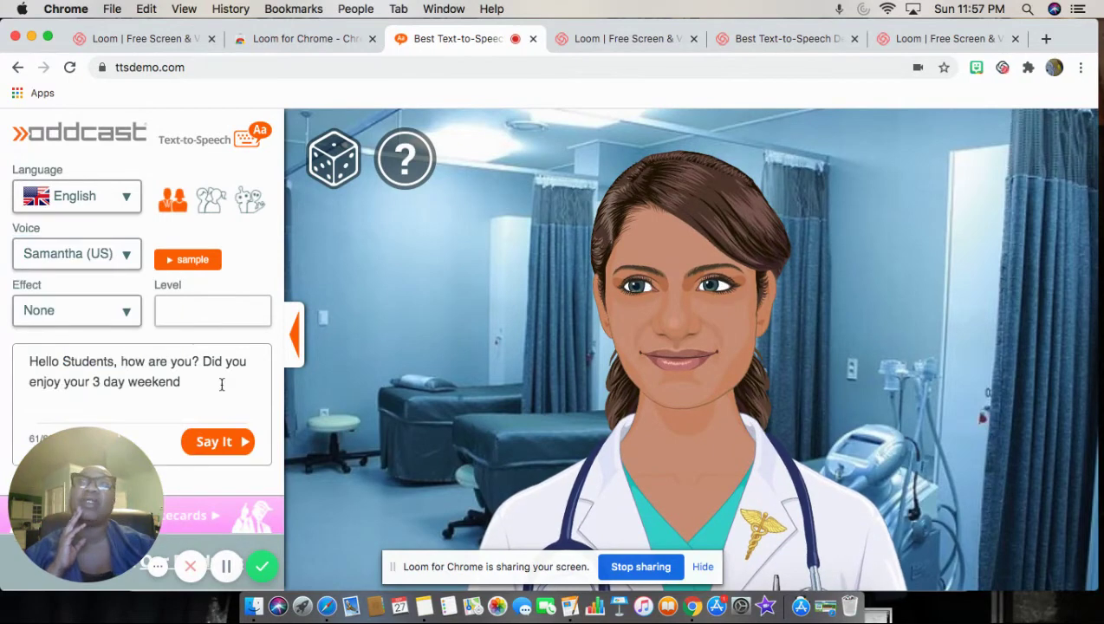
left_click(342, 165)
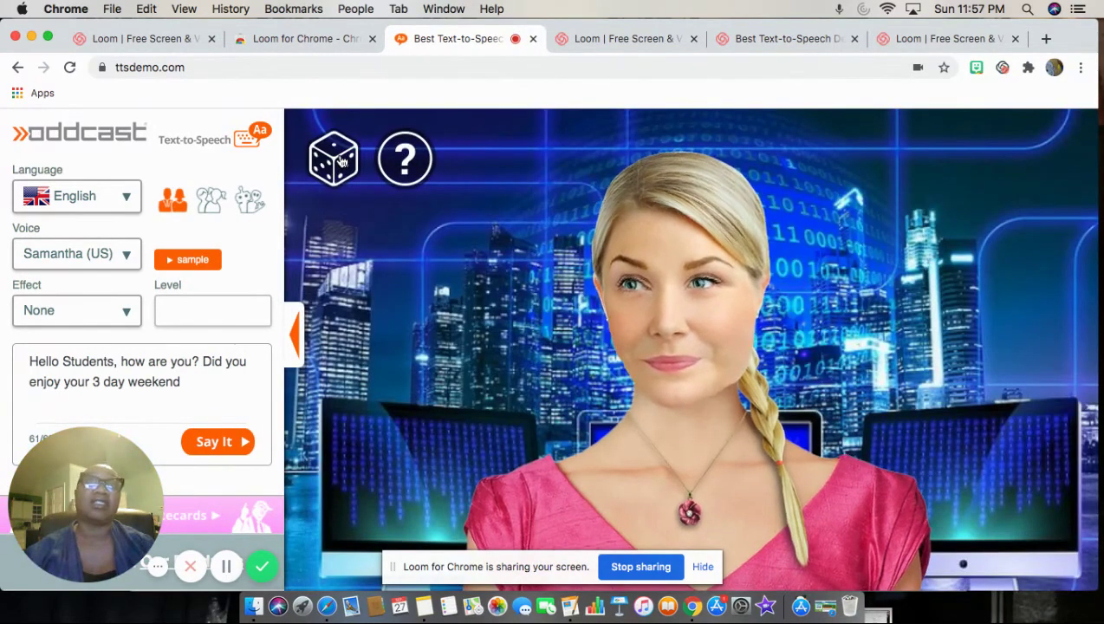
left_click(341, 162)
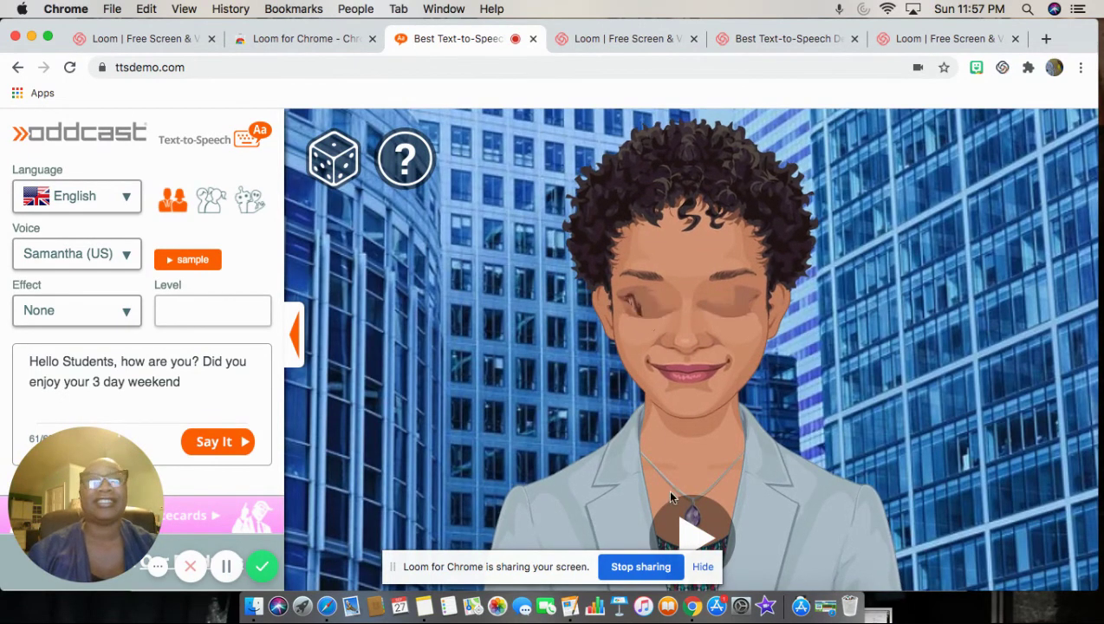
left_click(217, 443)
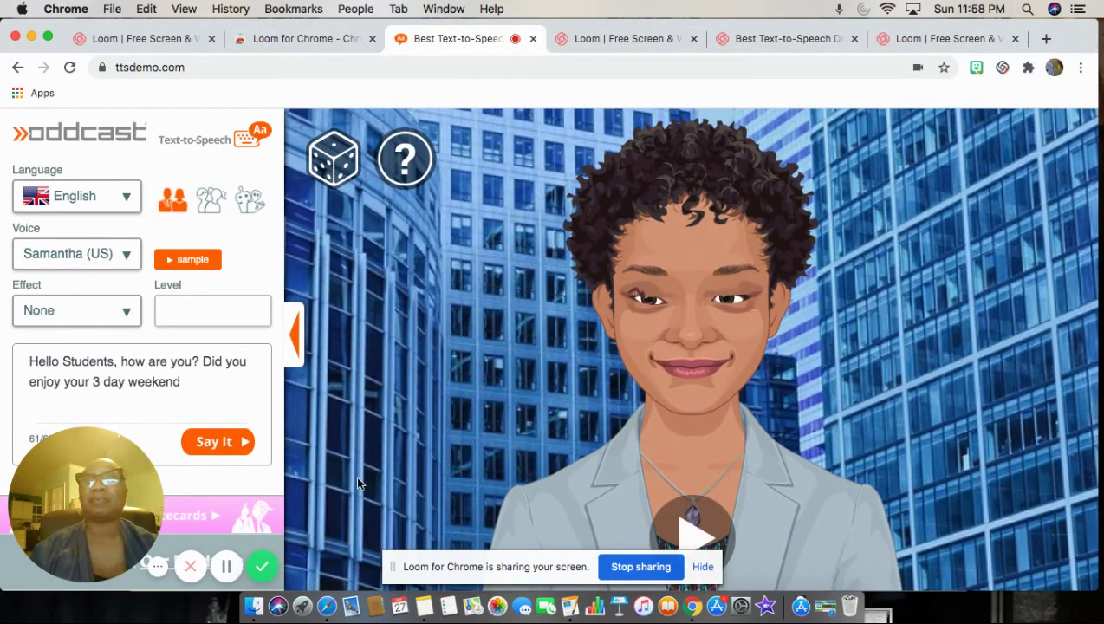
left_click(208, 442)
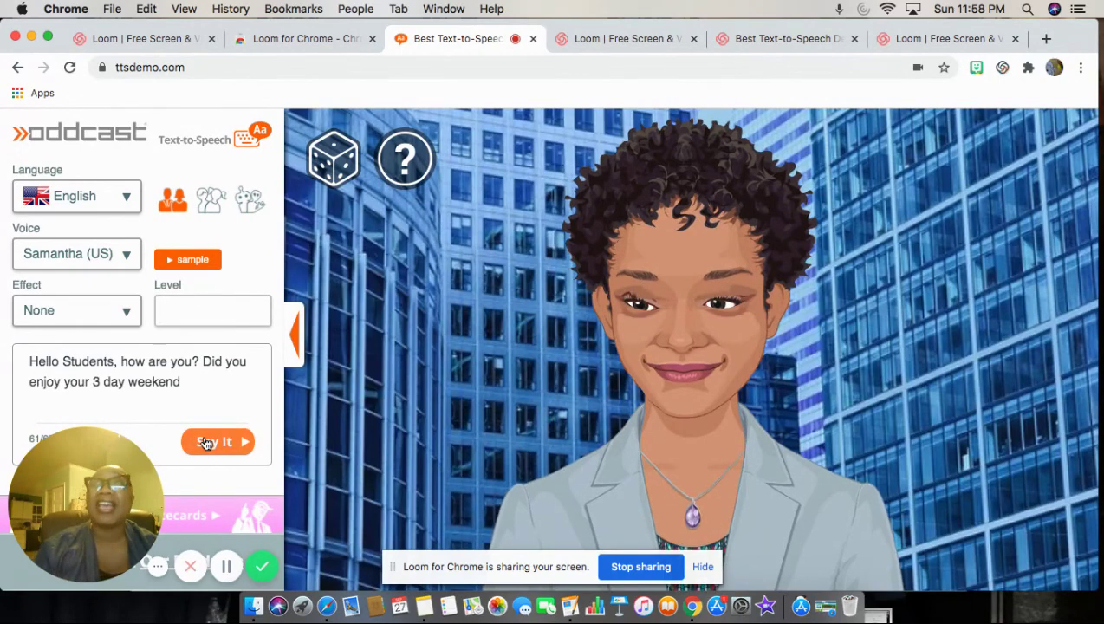